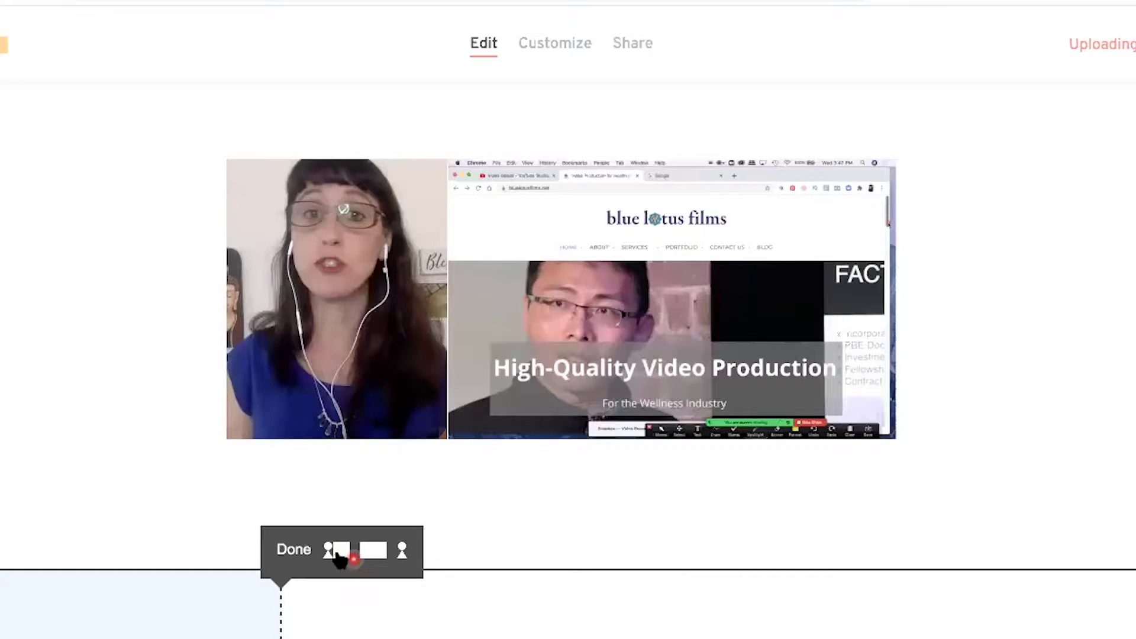
{"action": "left_click", "coordinate": [385, 557]}
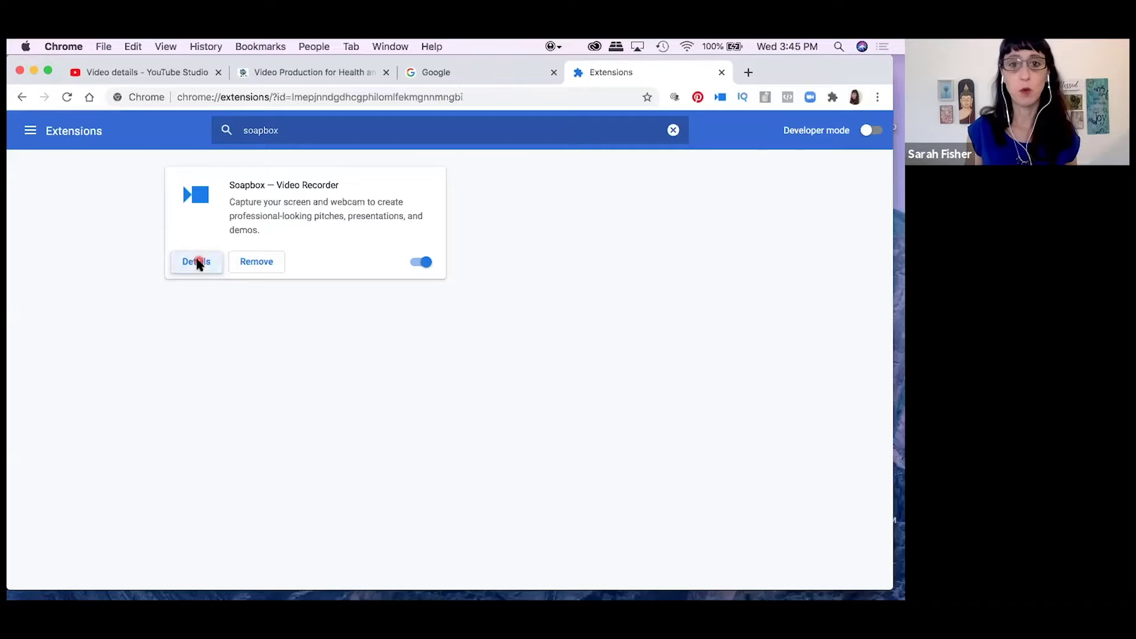
Open the details of the Soapbox — Video Recorder extension and go to its extension options
{"action": "left_click", "coordinate": [198, 262]}
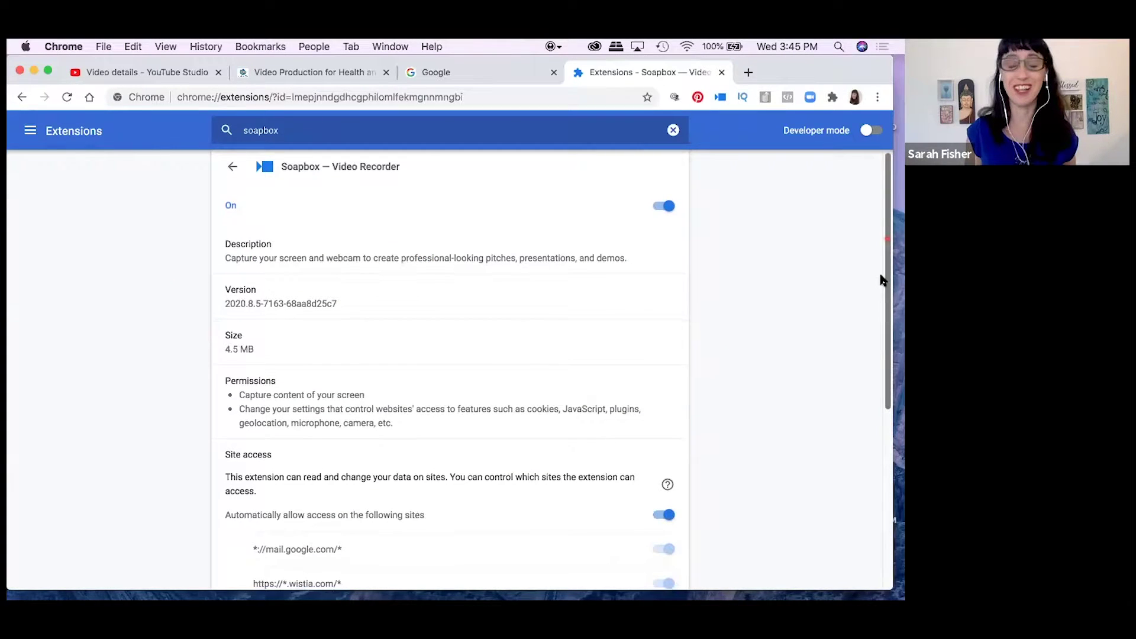
{"action": "scroll", "coordinate": [882, 279], "scroll_direction": "down", "scroll_amount": 2}
{"action": "scroll", "coordinate": [874, 396], "scroll_direction": "down", "scroll_amount": 5}
{"action": "left_click", "coordinate": [870, 477]}
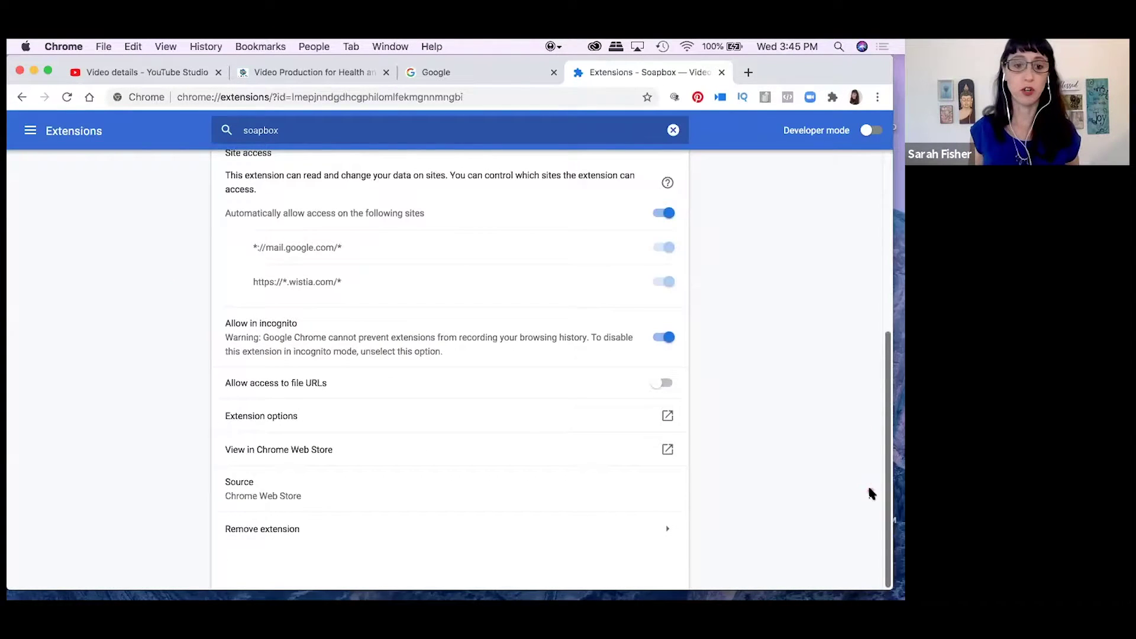
{"action": "left_click", "coordinate": [277, 417]}
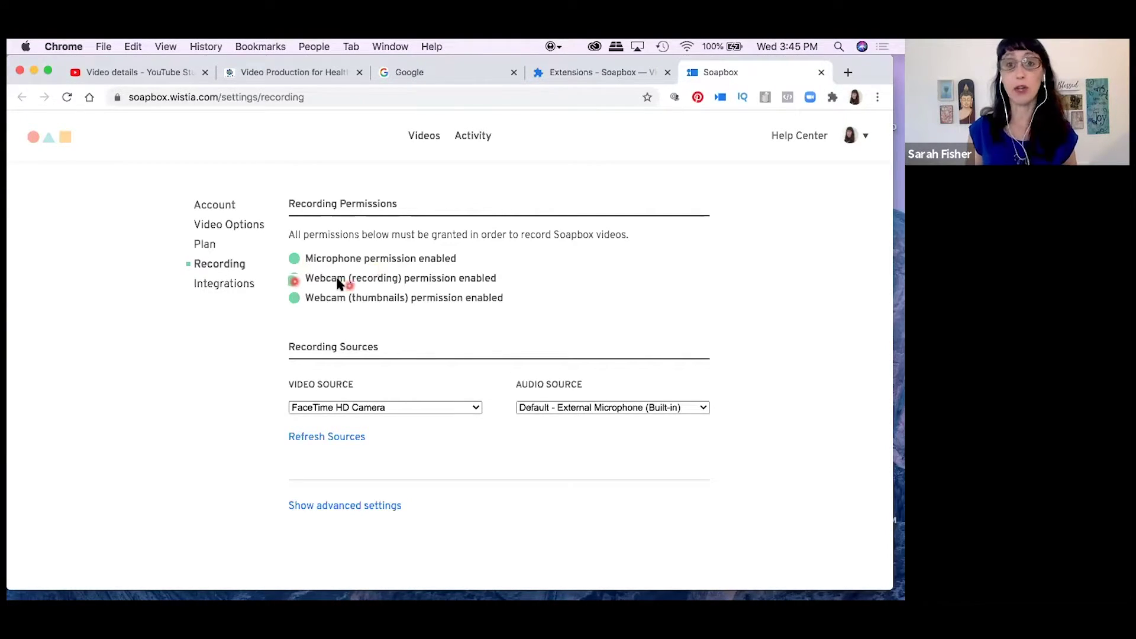
Check the available video sources in the recording settings and show the advanced video capture options
{"action": "left_click", "coordinate": [456, 411]}
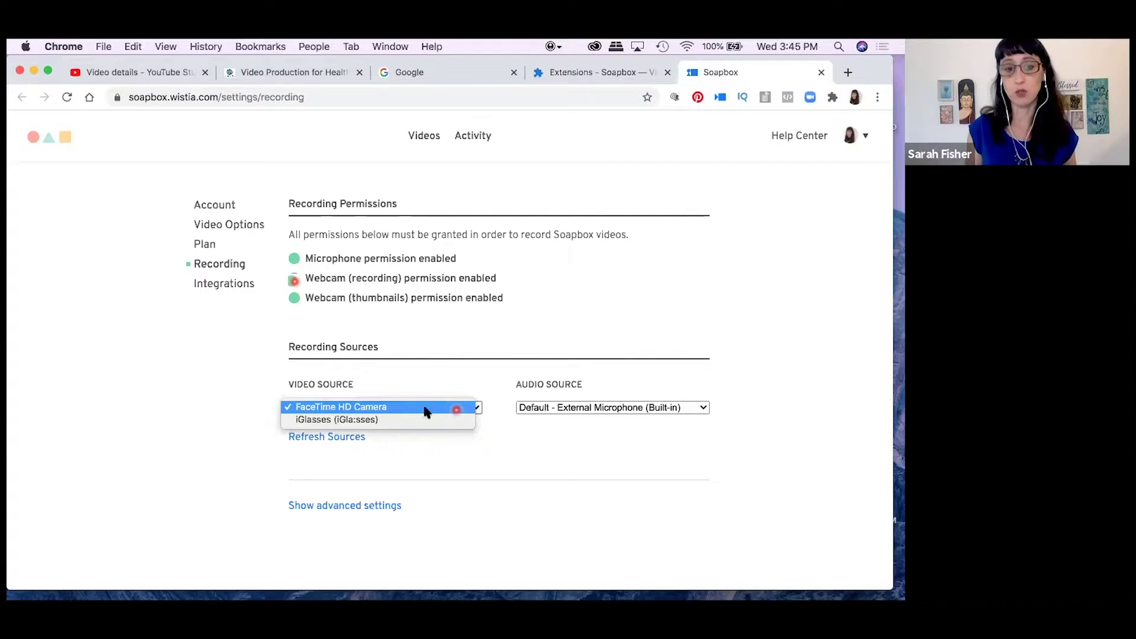
{"action": "left_click", "coordinate": [286, 386]}
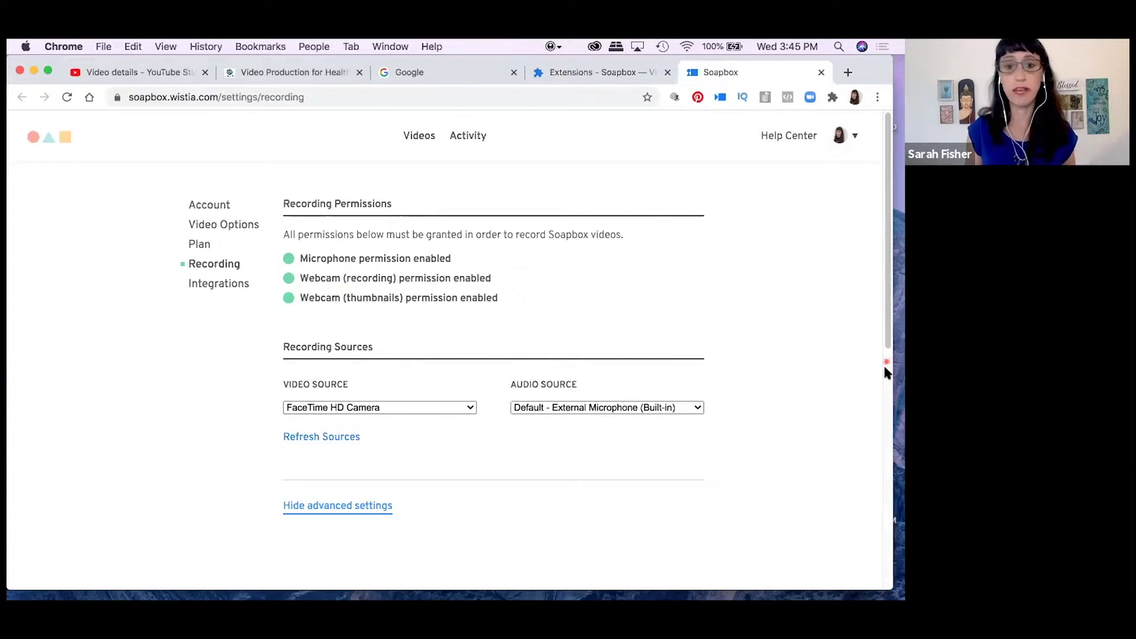
{"action": "scroll", "coordinate": [888, 361], "scroll_direction": "down", "scroll_amount": 5}
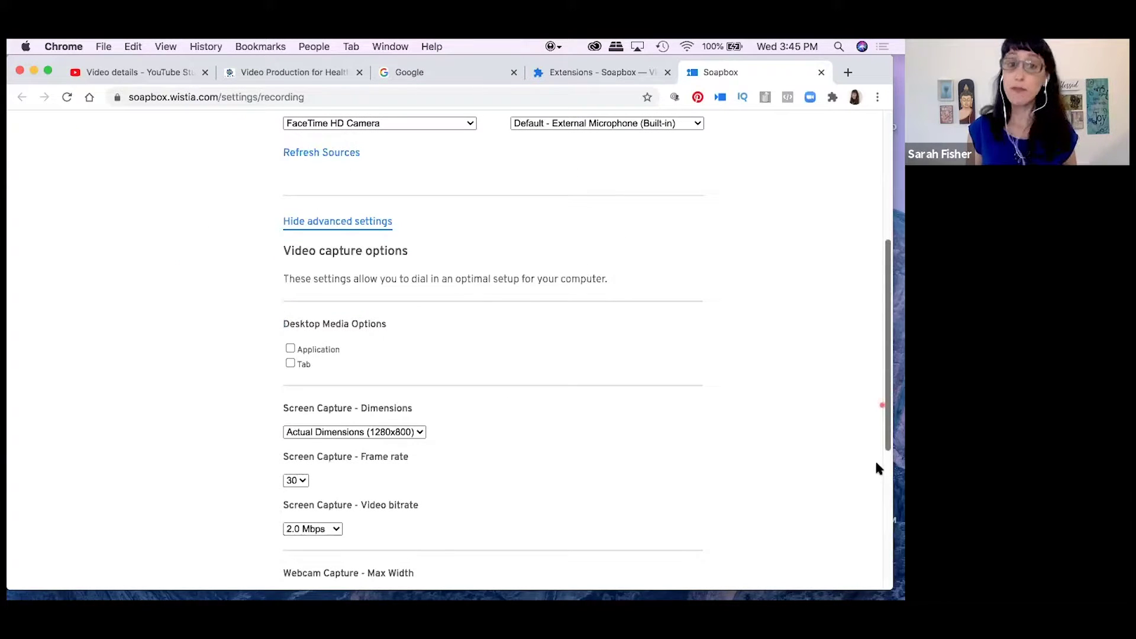
{"action": "scroll", "coordinate": [877, 473], "scroll_direction": "down", "scroll_amount": 4}
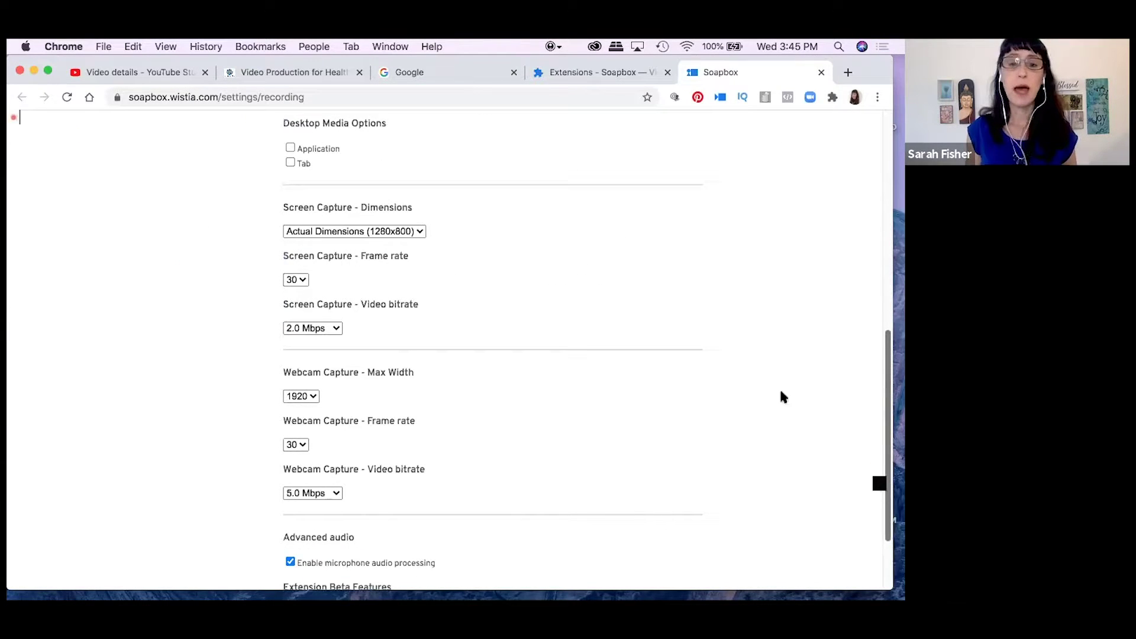
{"action": "left_click", "coordinate": [736, 341]}
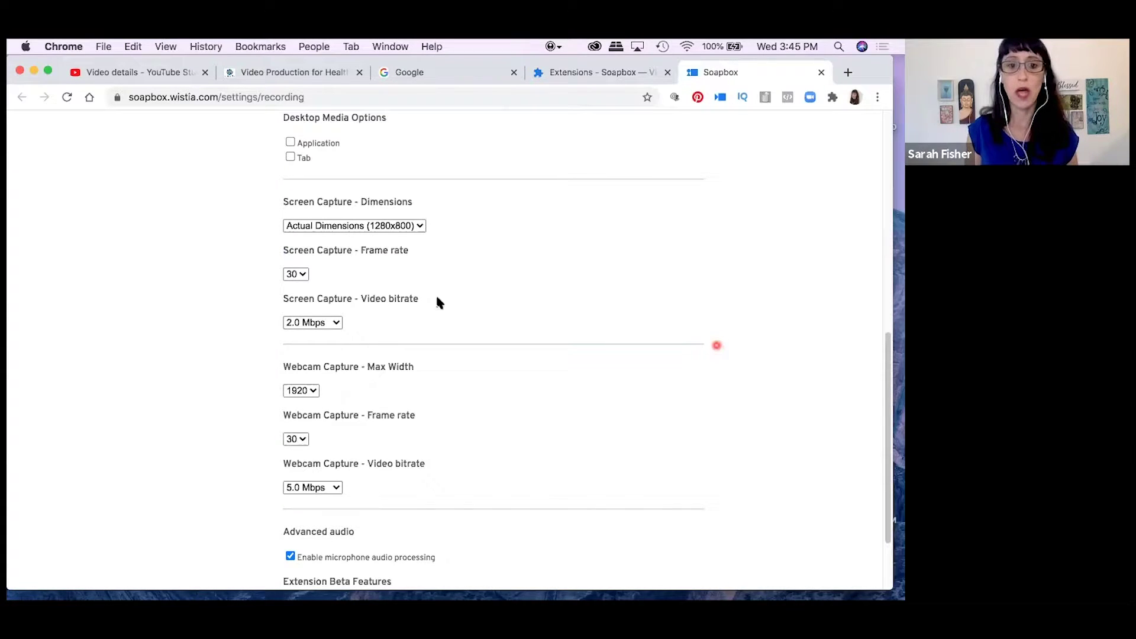
Select 1920 as the webcam capture max width and check the webcam frame rate options
{"action": "left_click", "coordinate": [369, 226]}
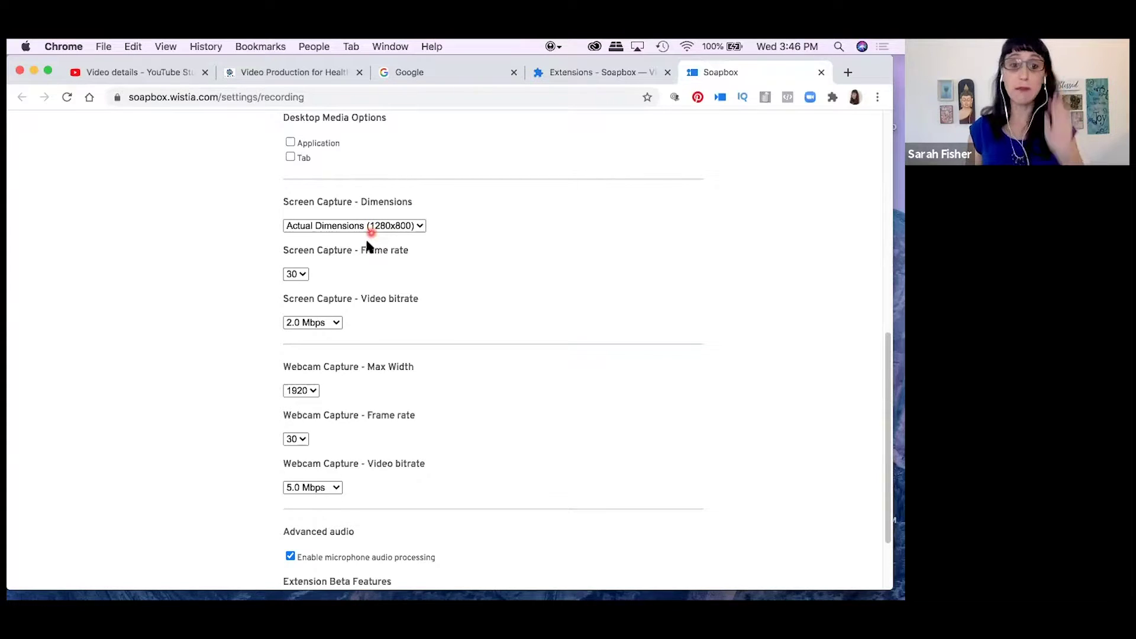
{"action": "left_click", "coordinate": [313, 394]}
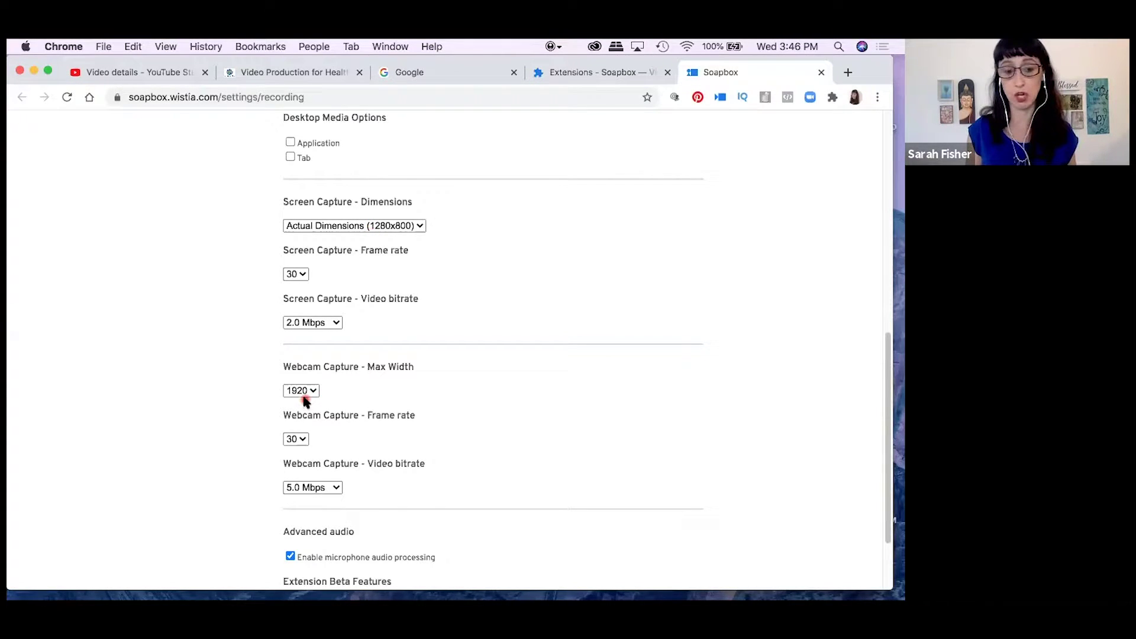
{"action": "left_click", "coordinate": [304, 393]}
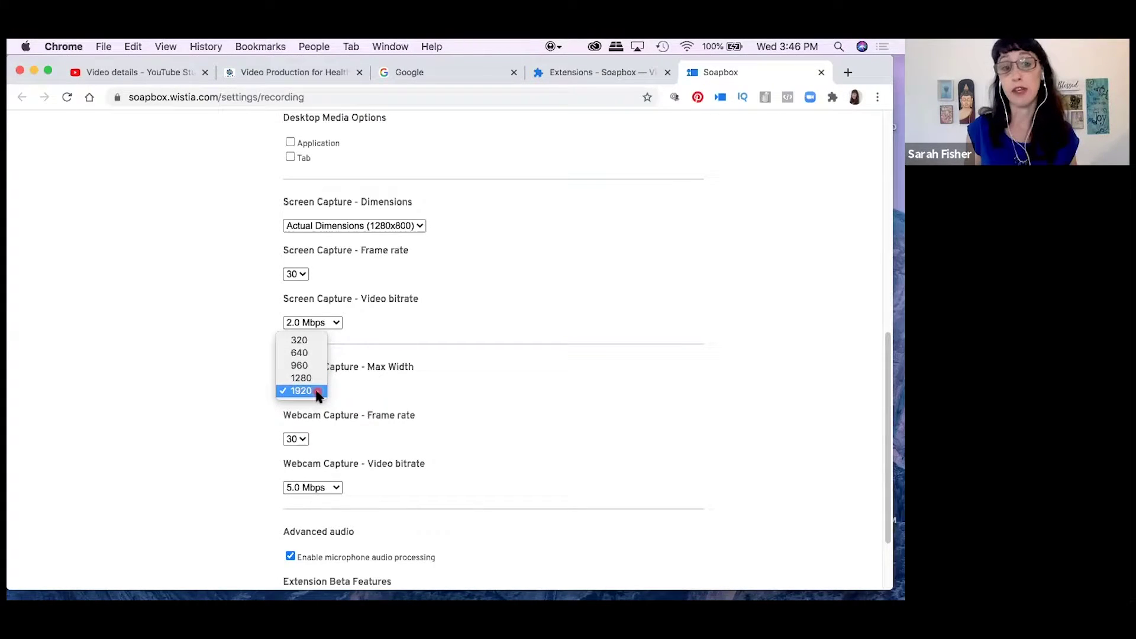
{"action": "left_click", "coordinate": [317, 393]}
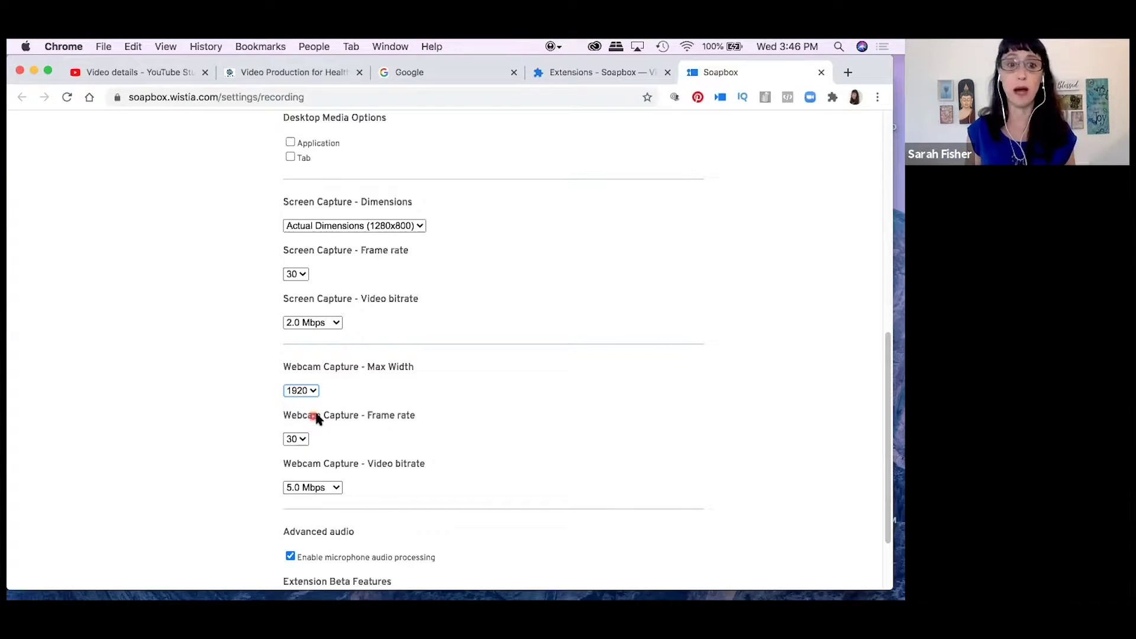
{"action": "left_click", "coordinate": [298, 445]}
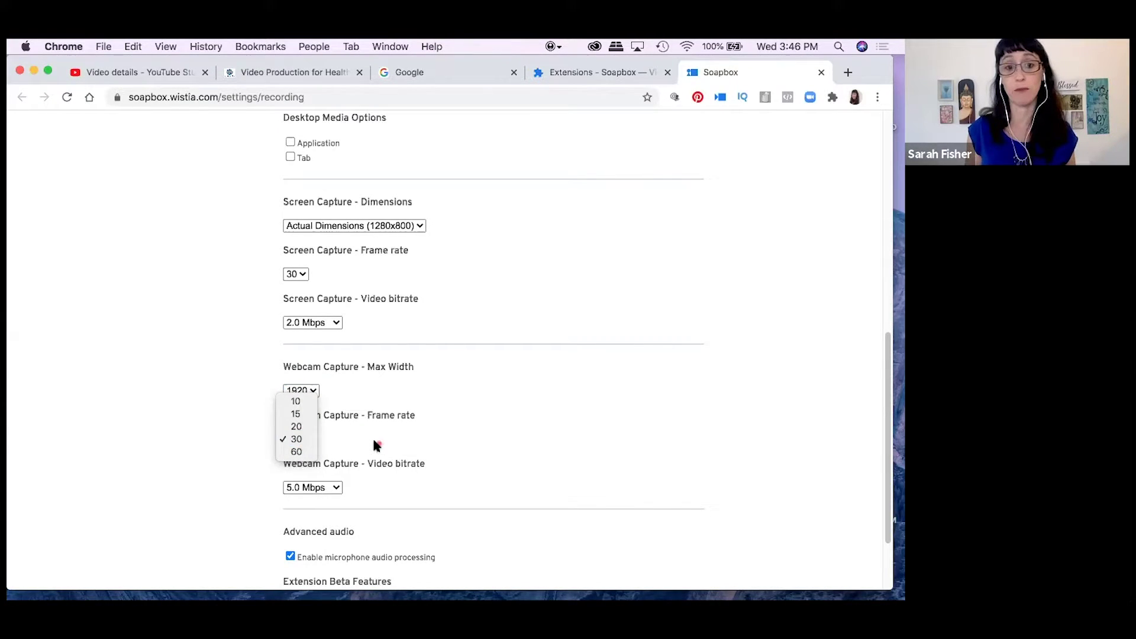
{"action": "left_click", "coordinate": [812, 346]}
{"action": "scroll", "coordinate": [887, 468], "scroll_direction": "down", "scroll_amount": 3}
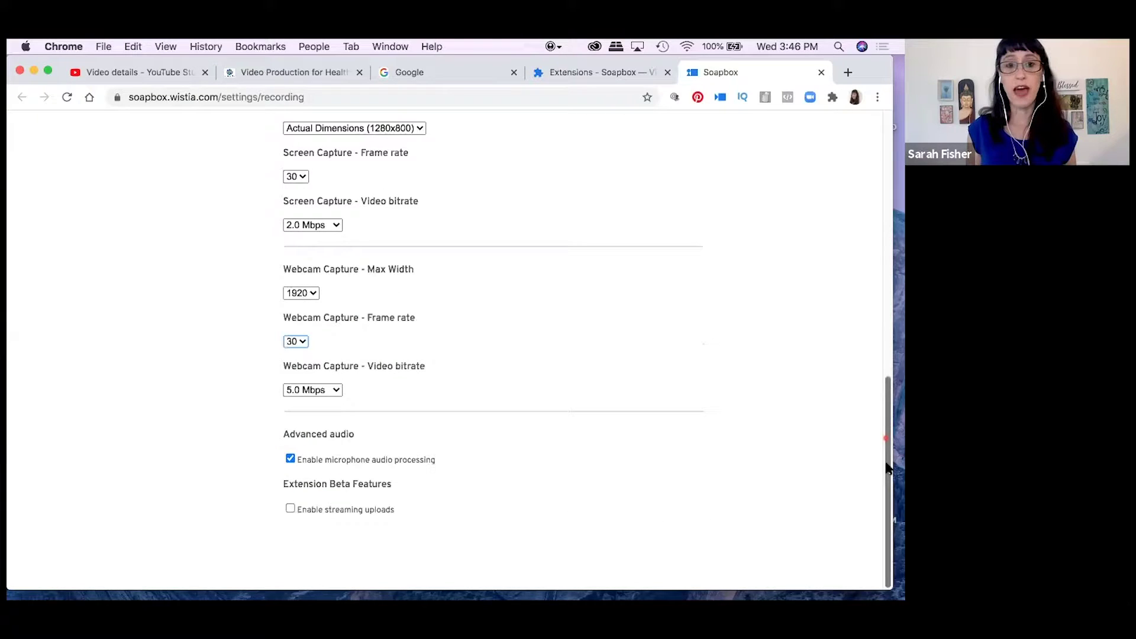
Close the Soapbox settings page and the extension details page, returning to the Google page
{"action": "scroll", "coordinate": [828, 168], "scroll_direction": "up", "scroll_amount": 5}
{"action": "scroll", "coordinate": [790, 180], "scroll_direction": "up", "scroll_amount": 3}
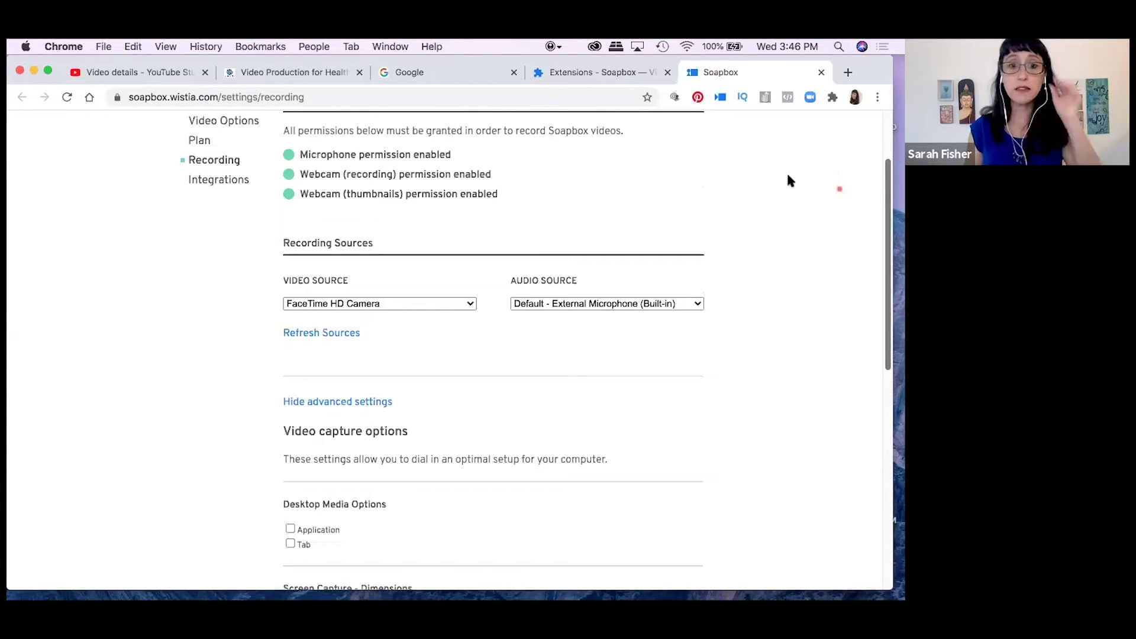
{"action": "scroll", "coordinate": [769, 177], "scroll_direction": "up", "scroll_amount": 2}
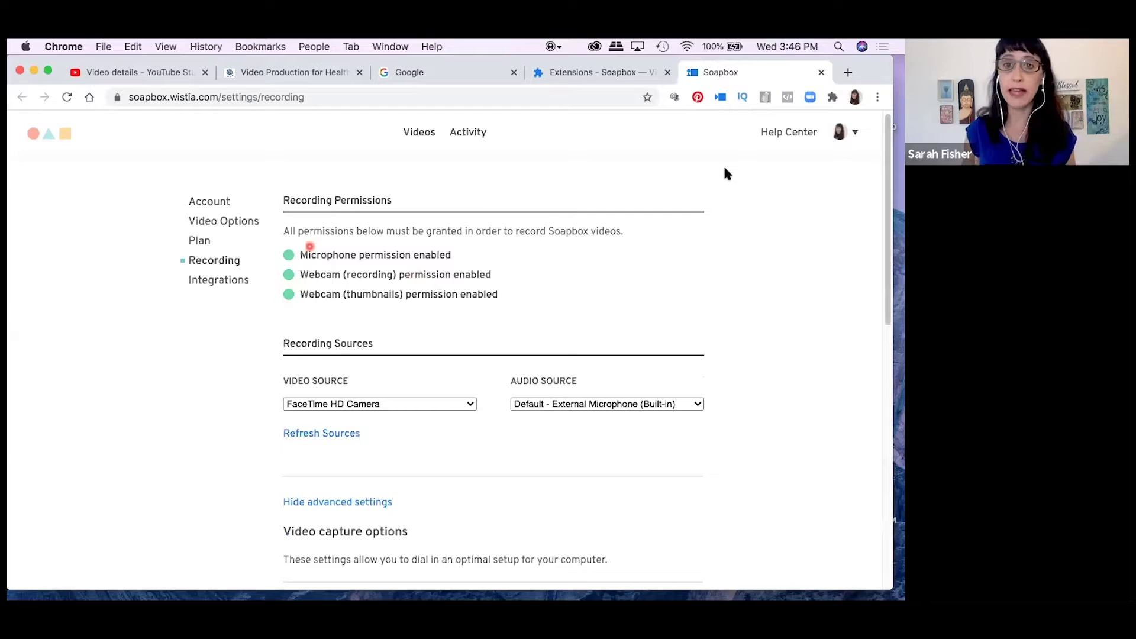
{"action": "left_click", "coordinate": [809, 76]}
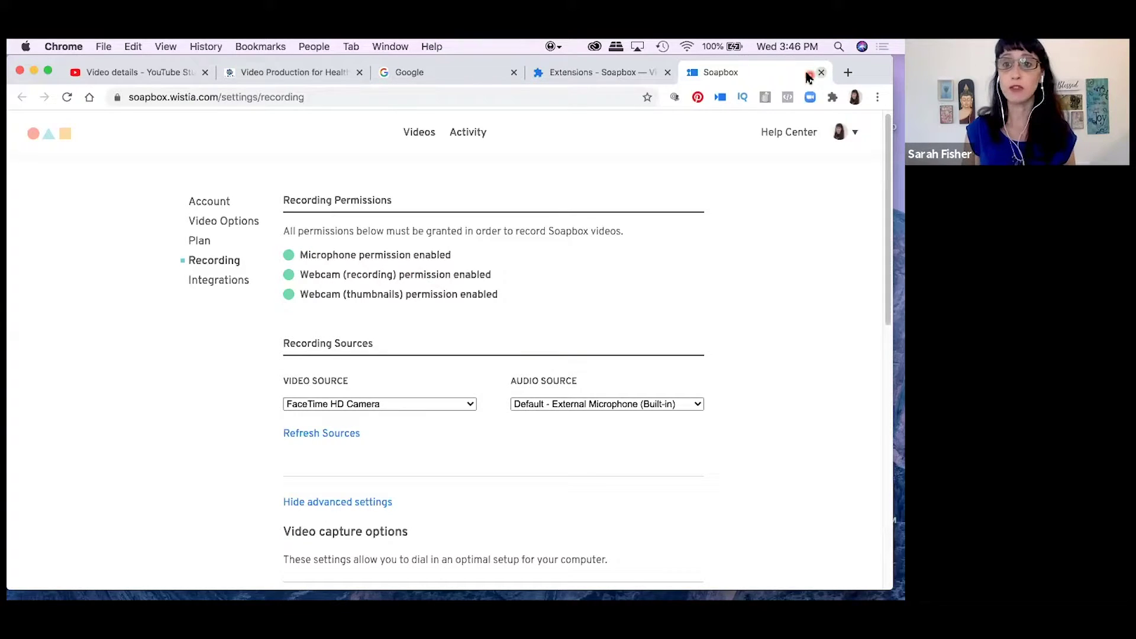
{"action": "key", "text": "ctrl+shift+Tab"}
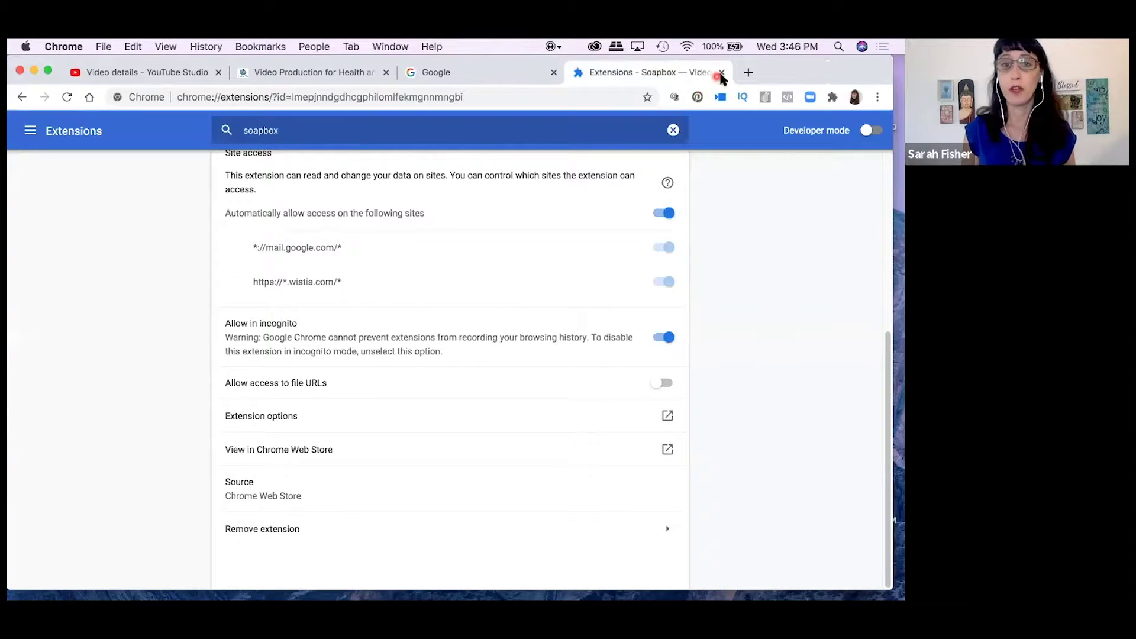
{"action": "left_click", "coordinate": [723, 73]}
{"action": "left_click", "coordinate": [541, 81]}
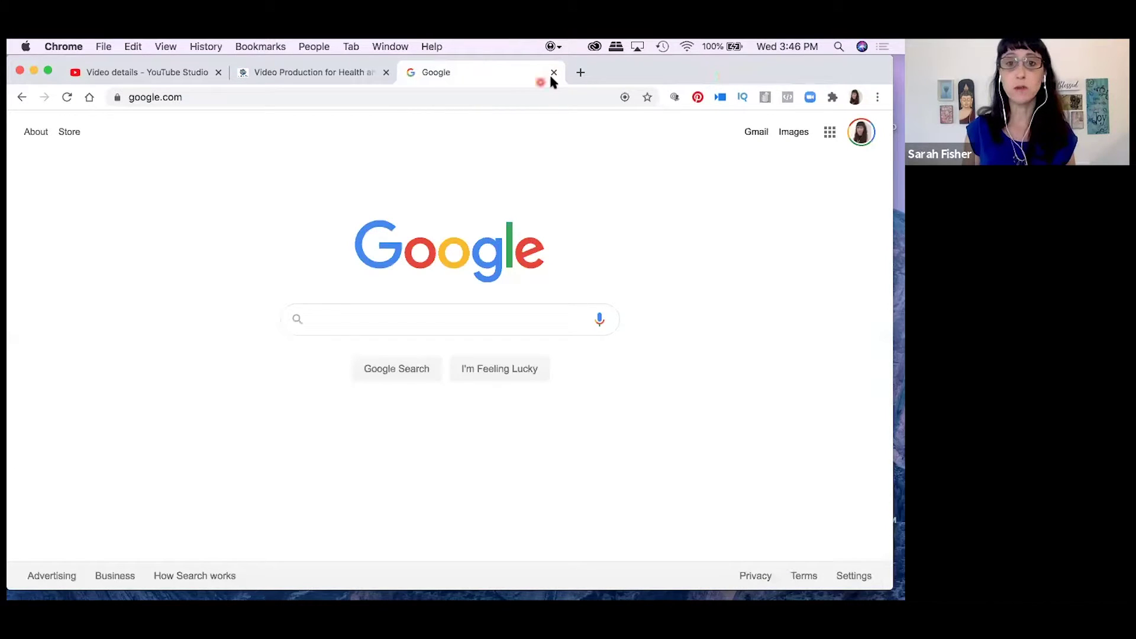
Open the Soapbox recorder over the Google page and check the webcam framing and audio level in its preview
{"action": "left_click", "coordinate": [722, 101]}
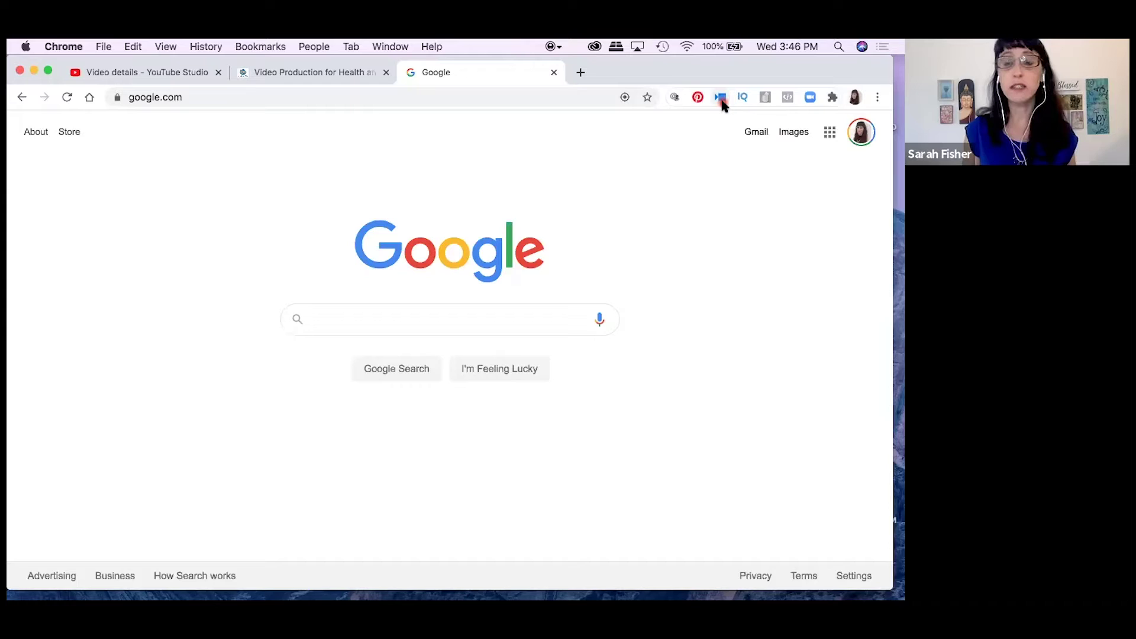
{"action": "left_click", "coordinate": [728, 102]}
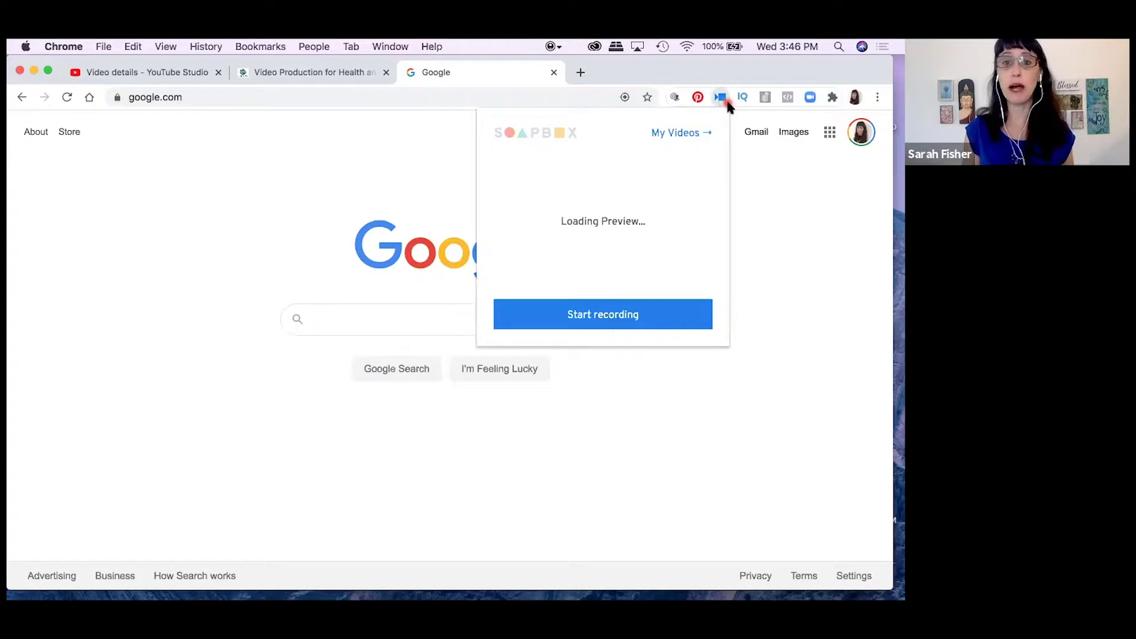
{"action": "left_click", "coordinate": [620, 314]}
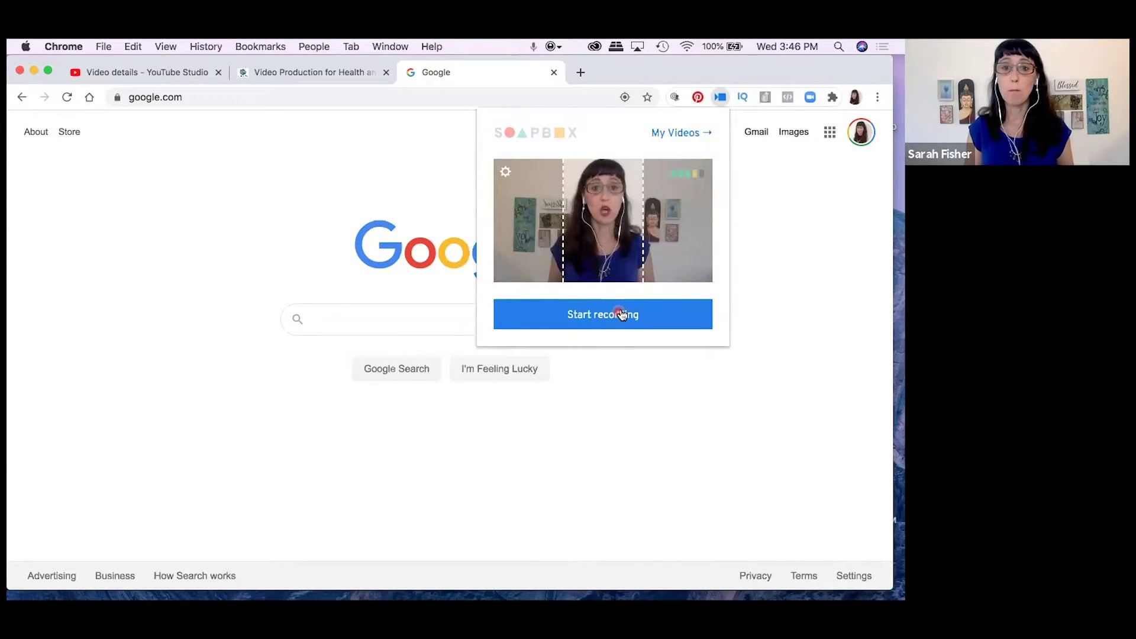
{"action": "left_click", "coordinate": [548, 180]}
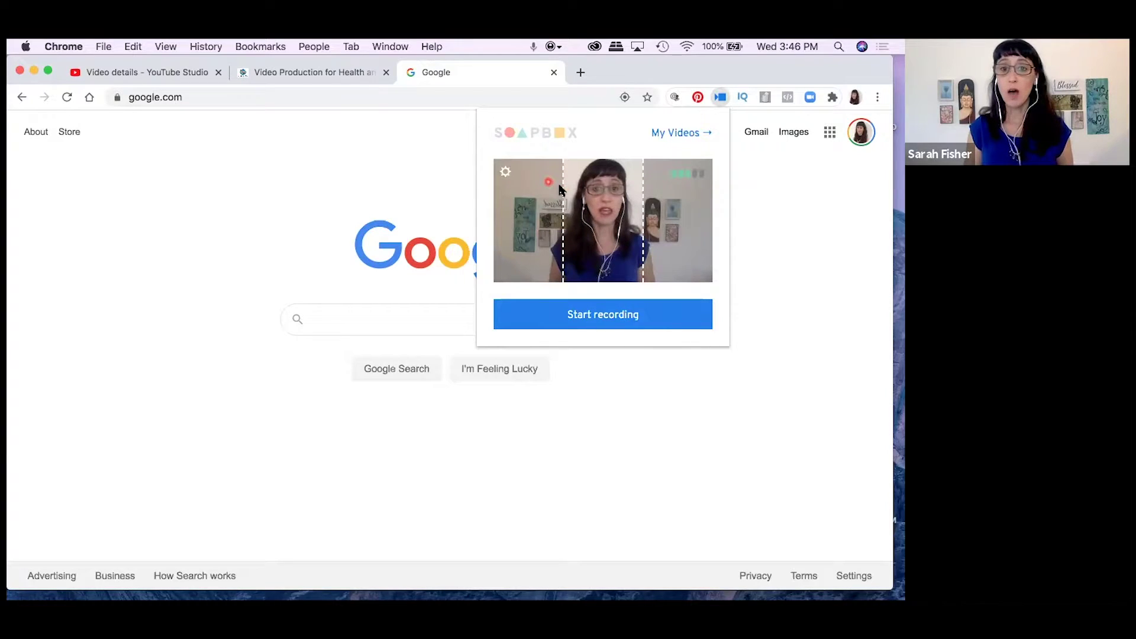
{"action": "left_click", "coordinate": [664, 189]}
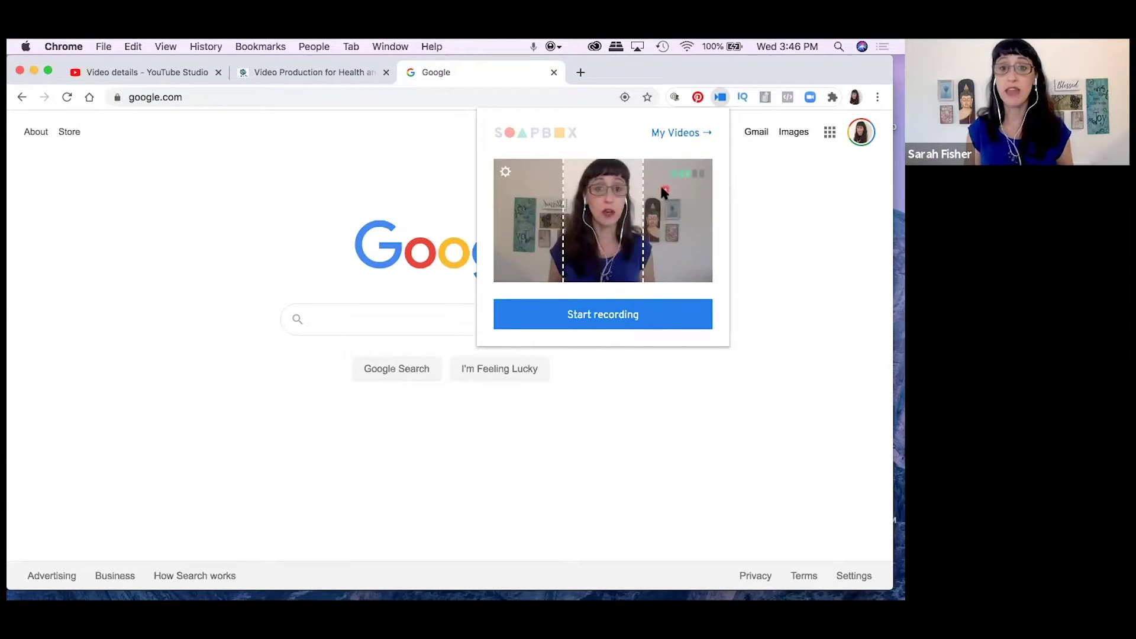
{"action": "left_click", "coordinate": [604, 204]}
{"action": "left_click", "coordinate": [678, 207]}
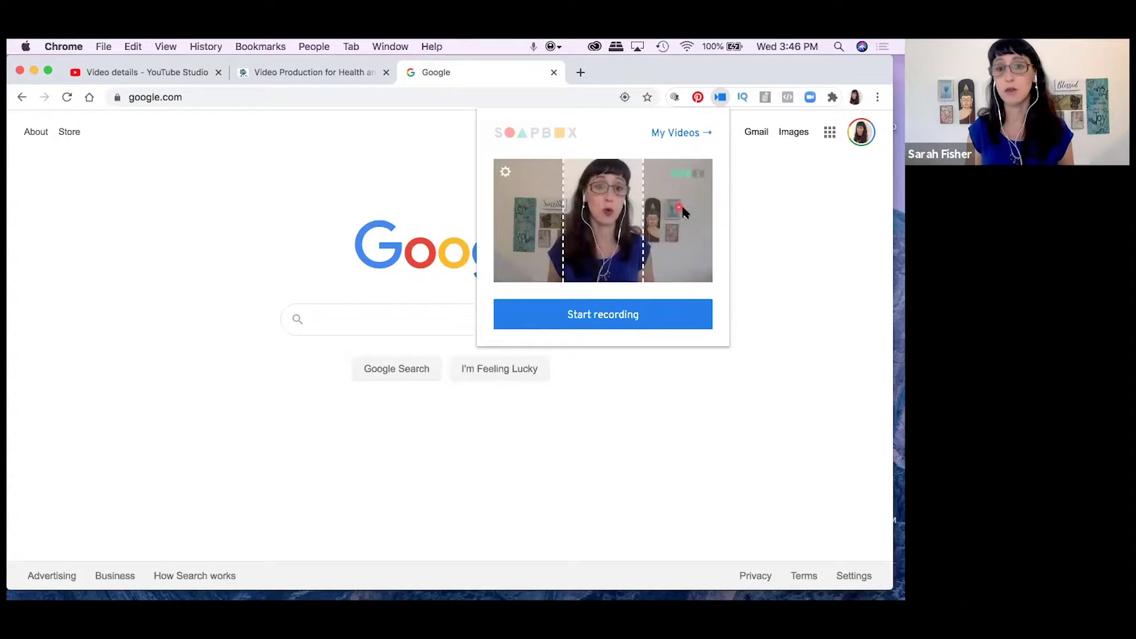
{"action": "left_click", "coordinate": [706, 207]}
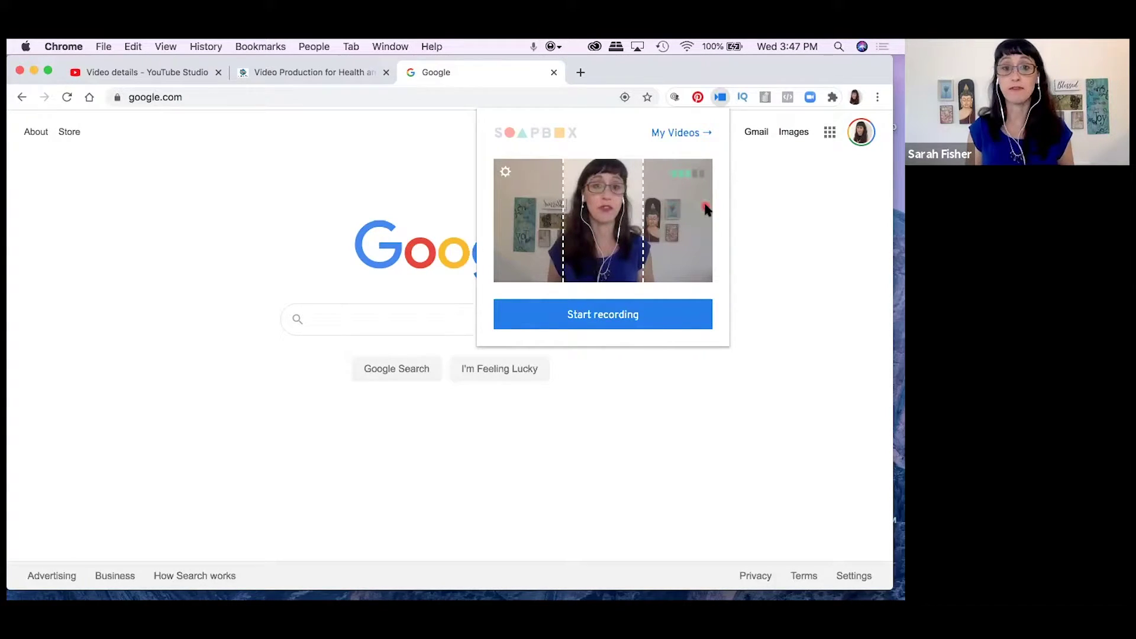
Start a Soapbox recording and share the entire screen with it
{"action": "left_click", "coordinate": [653, 322]}
{"action": "left_click", "coordinate": [645, 320]}
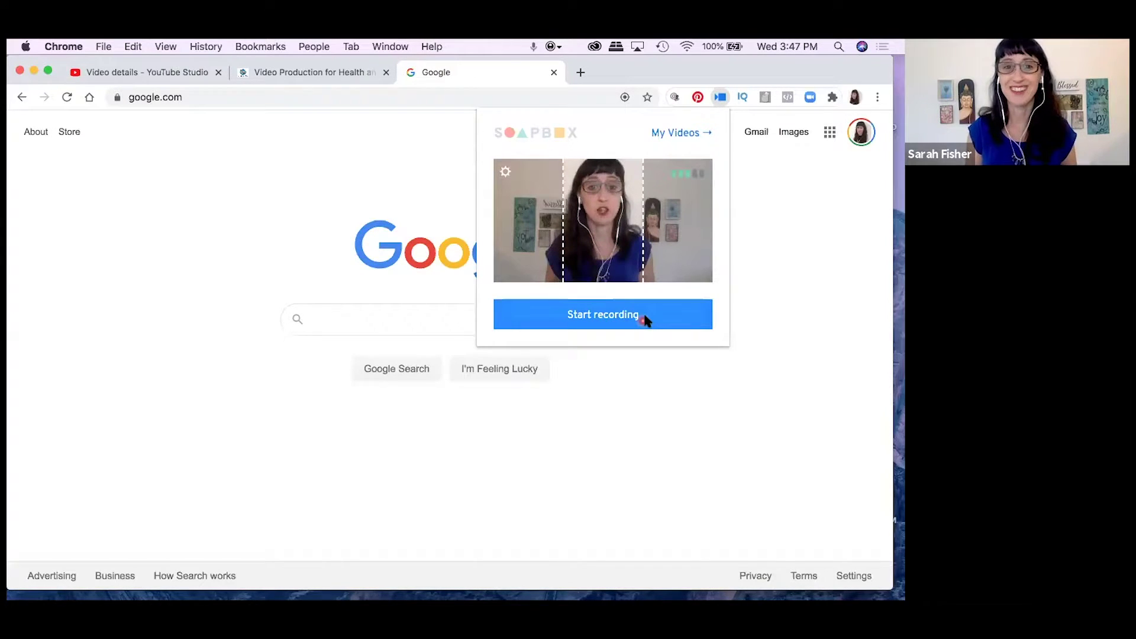
{"action": "left_click", "coordinate": [386, 294]}
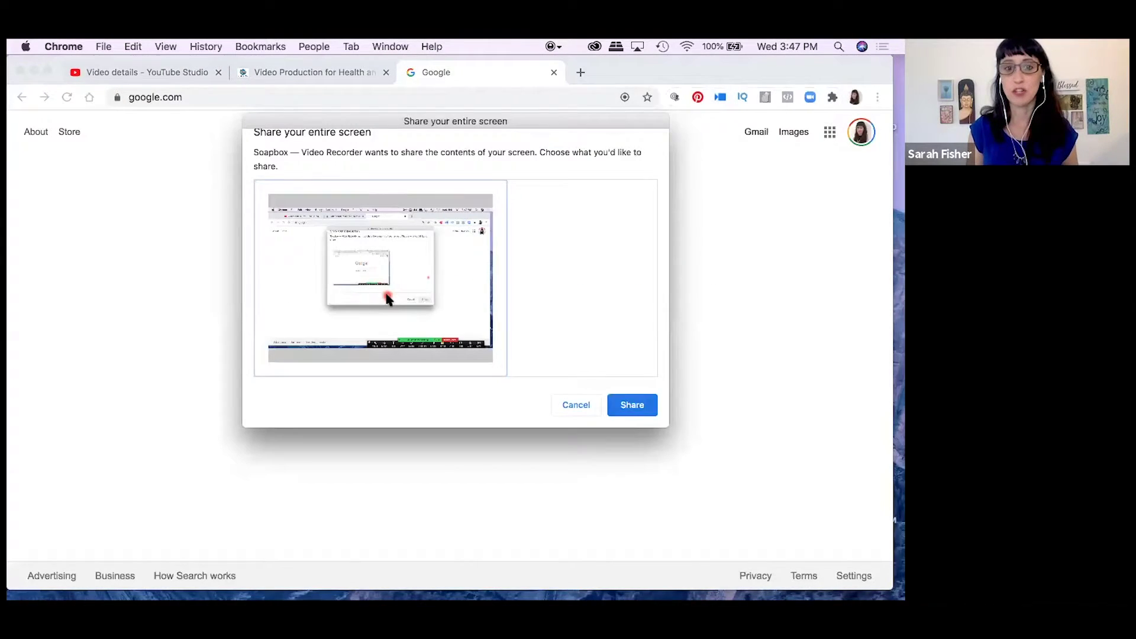
{"action": "left_click", "coordinate": [654, 407]}
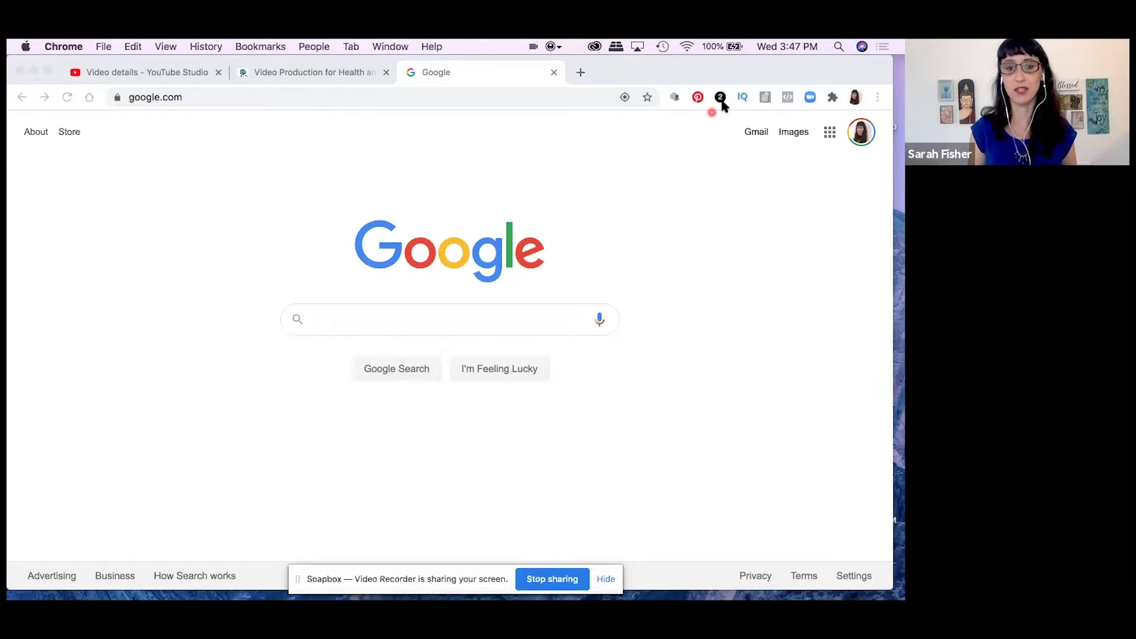
{"action": "left_click", "coordinate": [746, 169]}
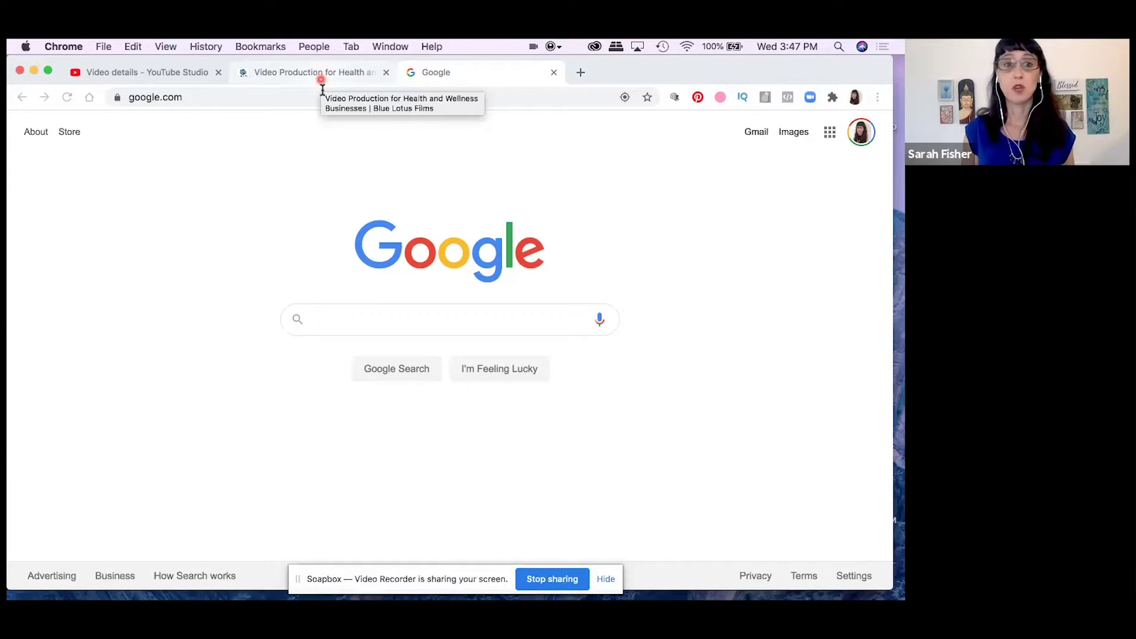
Switch to the Blue Lotus Films website and scroll down its homepage to the service descriptions while recording
{"action": "left_click", "coordinate": [318, 81]}
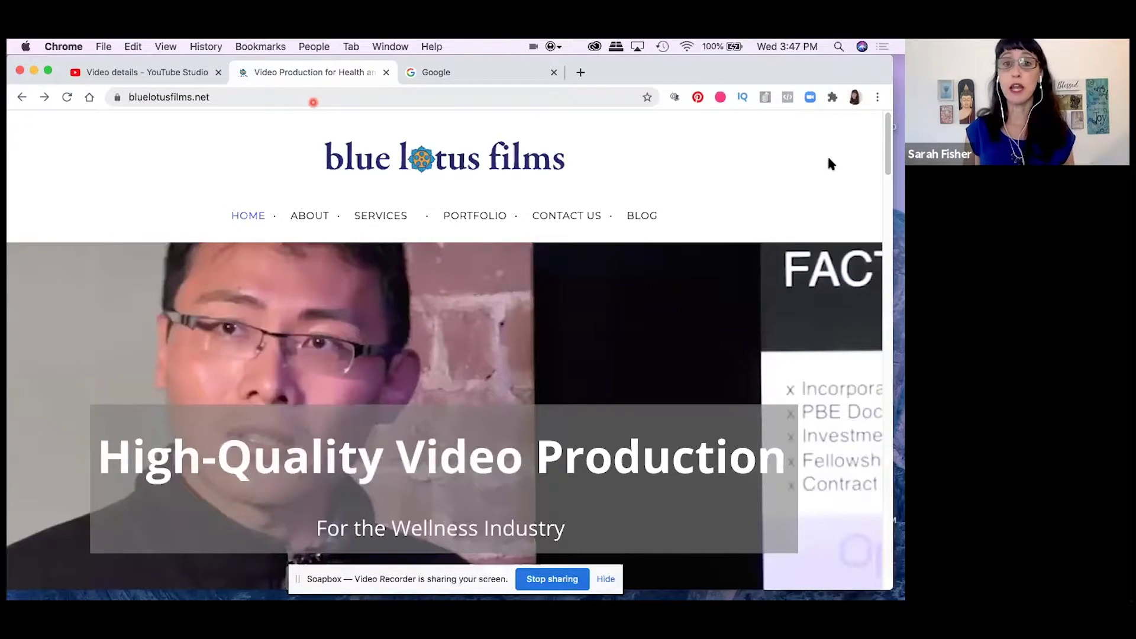
{"action": "left_click", "coordinate": [889, 168]}
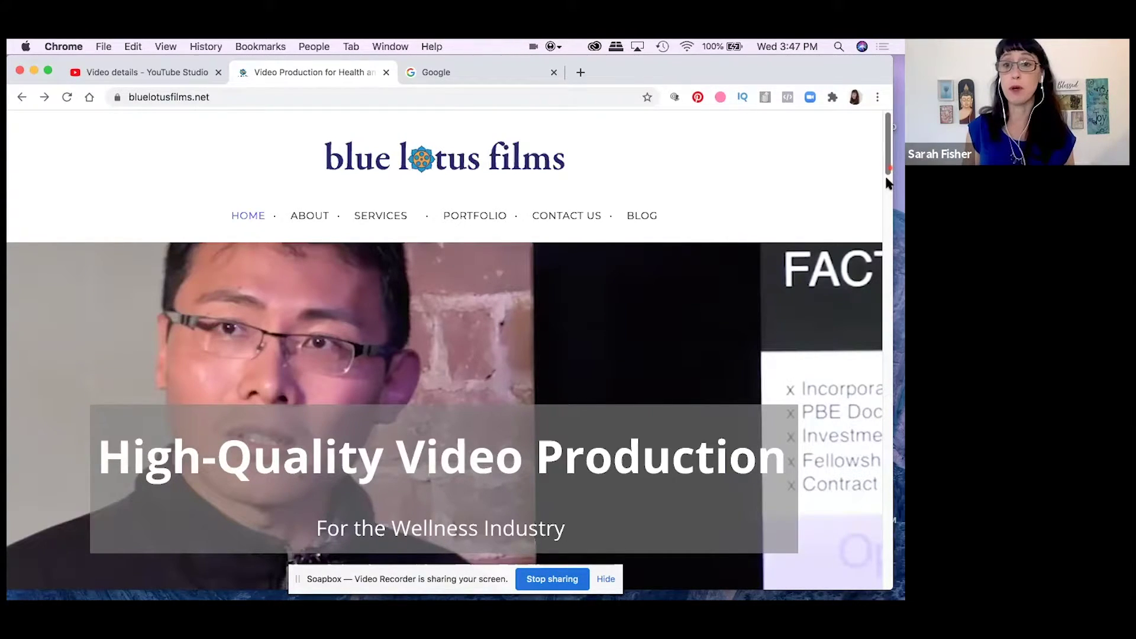
{"action": "scroll", "coordinate": [887, 184], "scroll_direction": "down", "scroll_amount": 1}
{"action": "scroll", "coordinate": [887, 227], "scroll_direction": "down", "scroll_amount": 3}
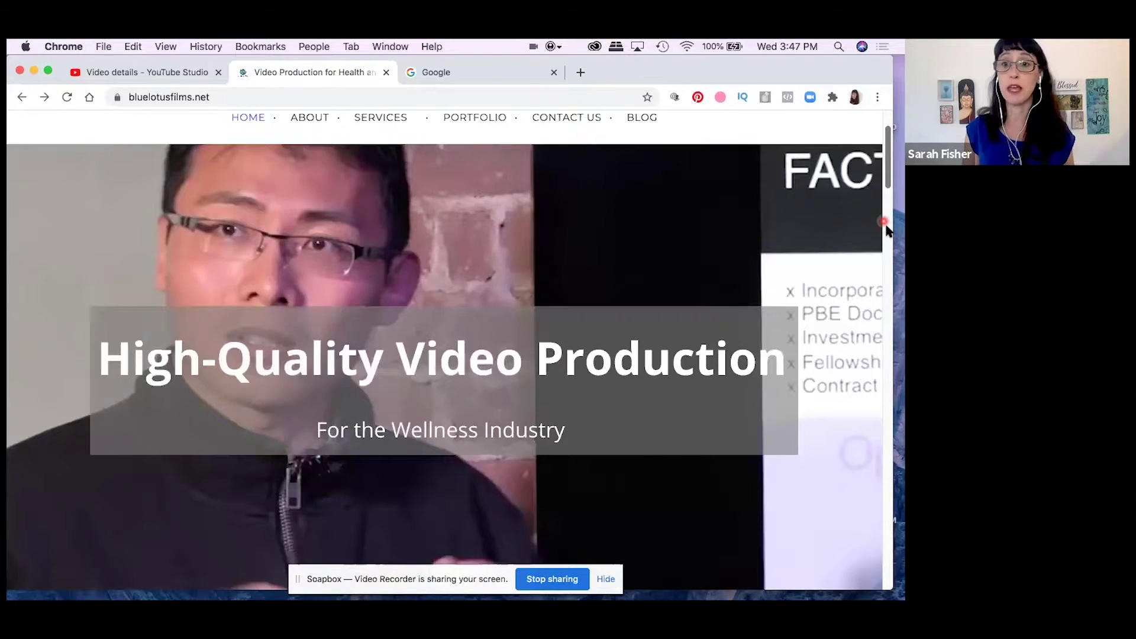
{"action": "left_click", "coordinate": [887, 302]}
{"action": "left_click", "coordinate": [890, 334]}
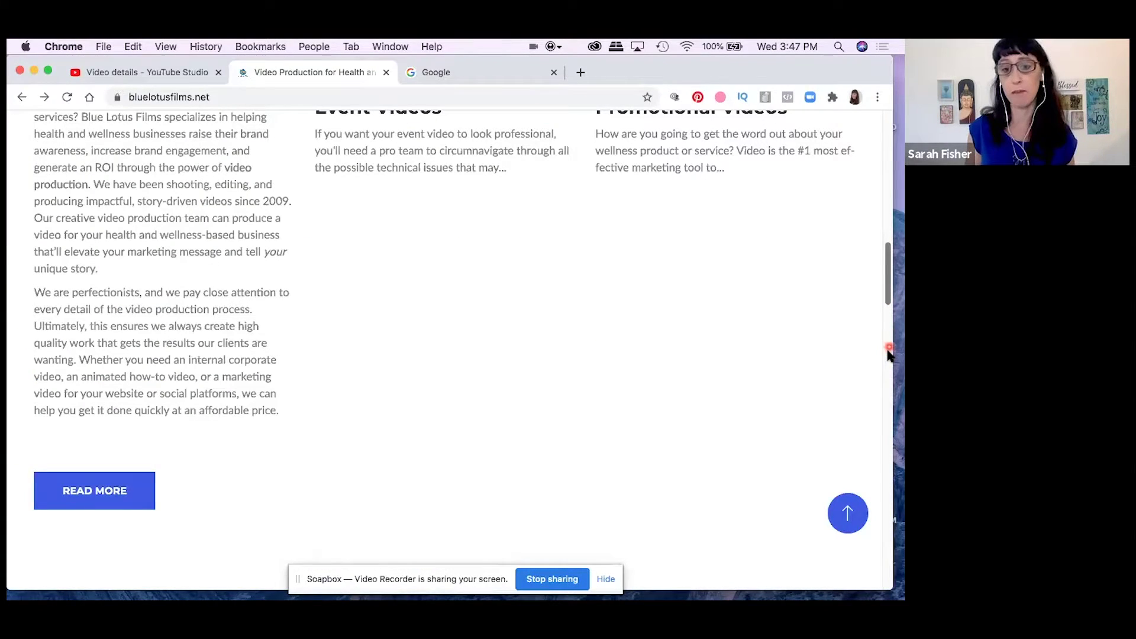
Continue presenting the homepage down to the featured video marketing projects and open the Fit to Profit project while recording
{"action": "scroll", "coordinate": [888, 368], "scroll_direction": "down", "scroll_amount": 5}
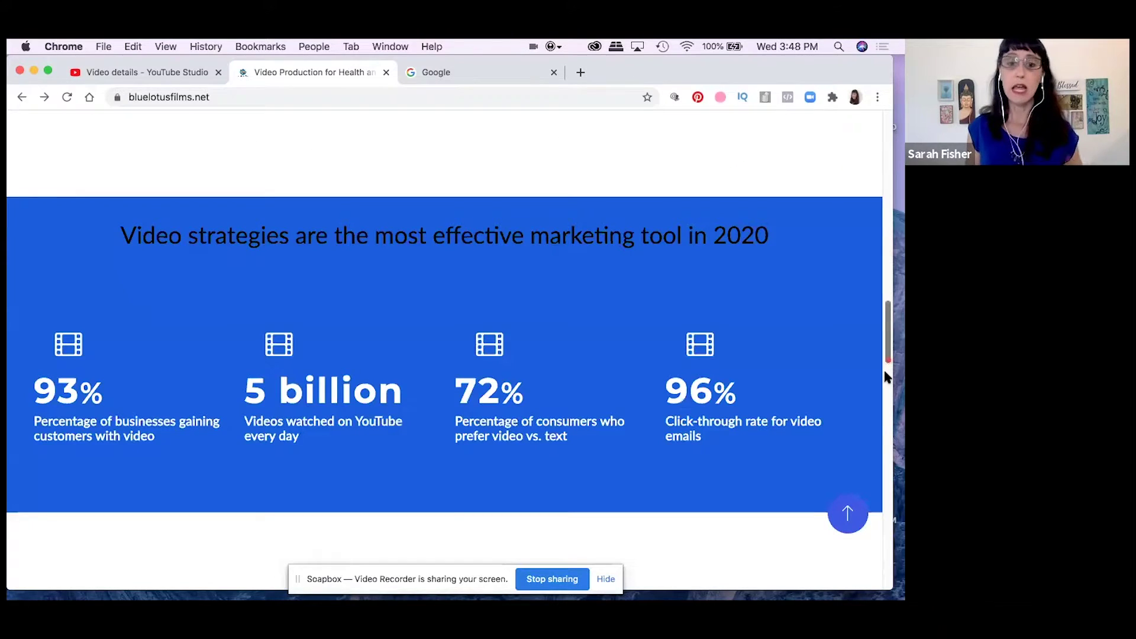
{"action": "scroll", "coordinate": [888, 396], "scroll_direction": "down", "scroll_amount": 2}
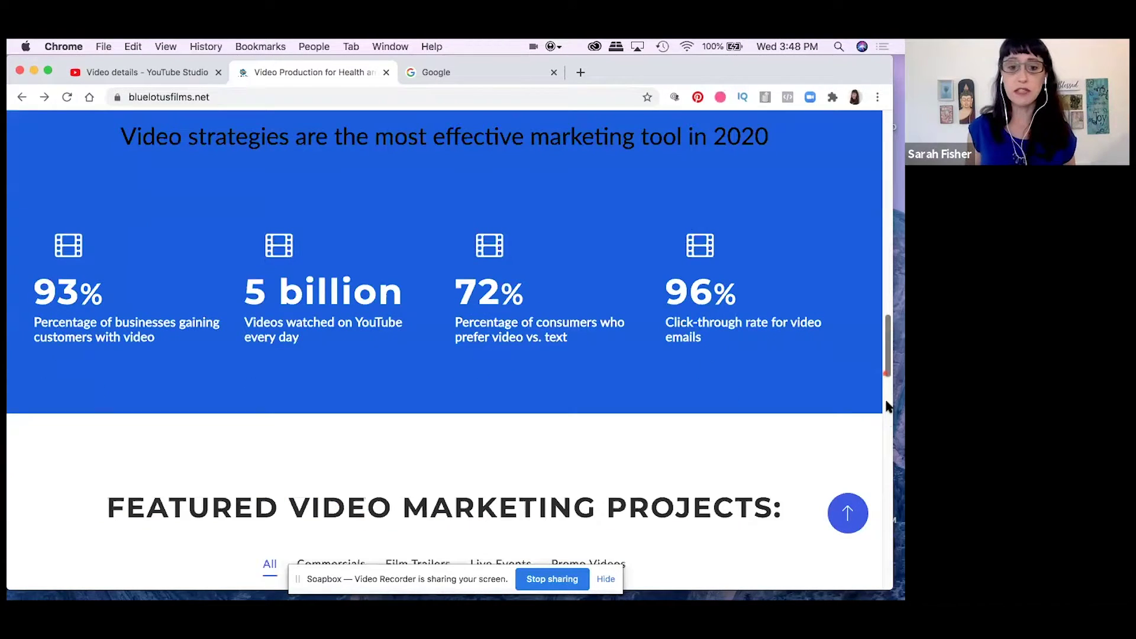
{"action": "scroll", "coordinate": [888, 415], "scroll_direction": "down", "scroll_amount": 3}
{"action": "scroll", "coordinate": [888, 418], "scroll_direction": "down", "scroll_amount": 3}
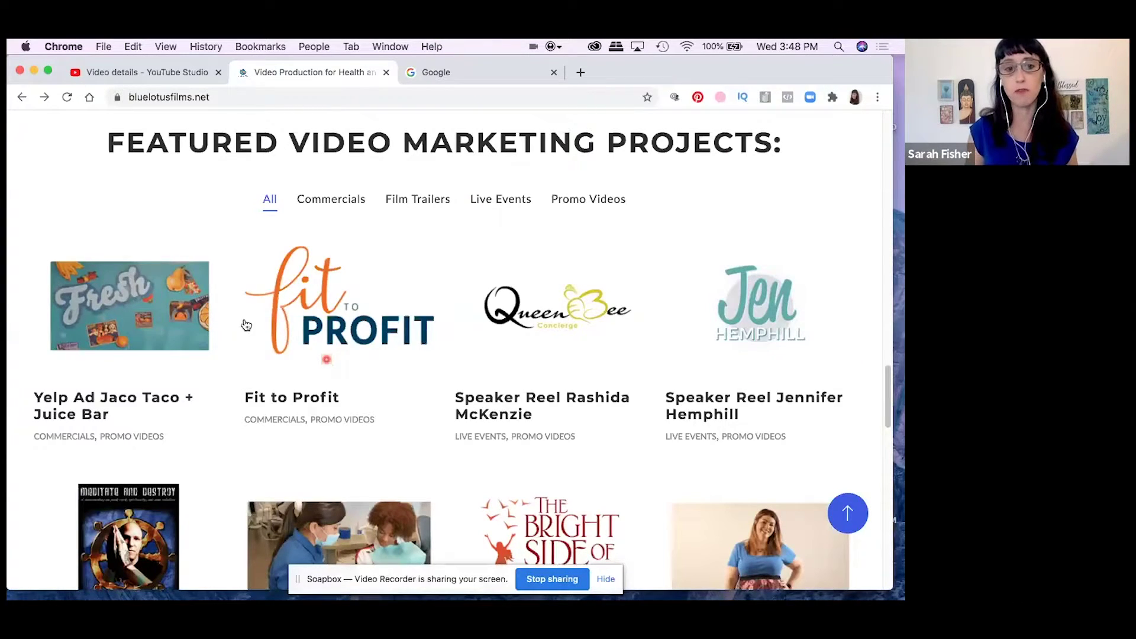
{"action": "left_click", "coordinate": [296, 397]}
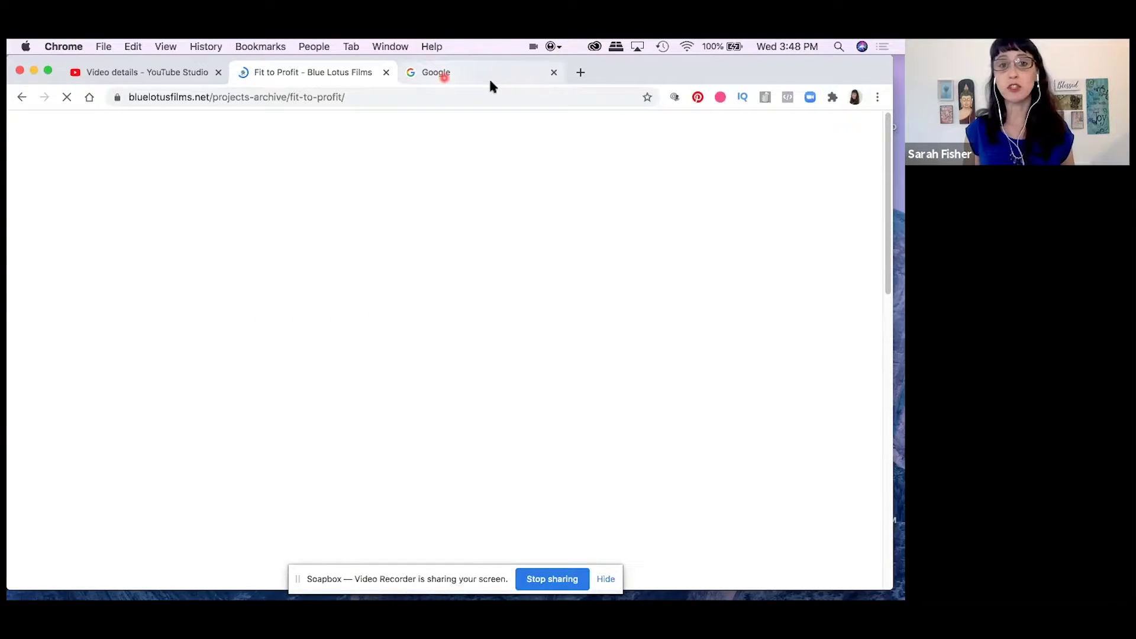
Return to the Google page and end the Soapbox recording so that it opens in the Soapbox editor
{"action": "left_click", "coordinate": [489, 85]}
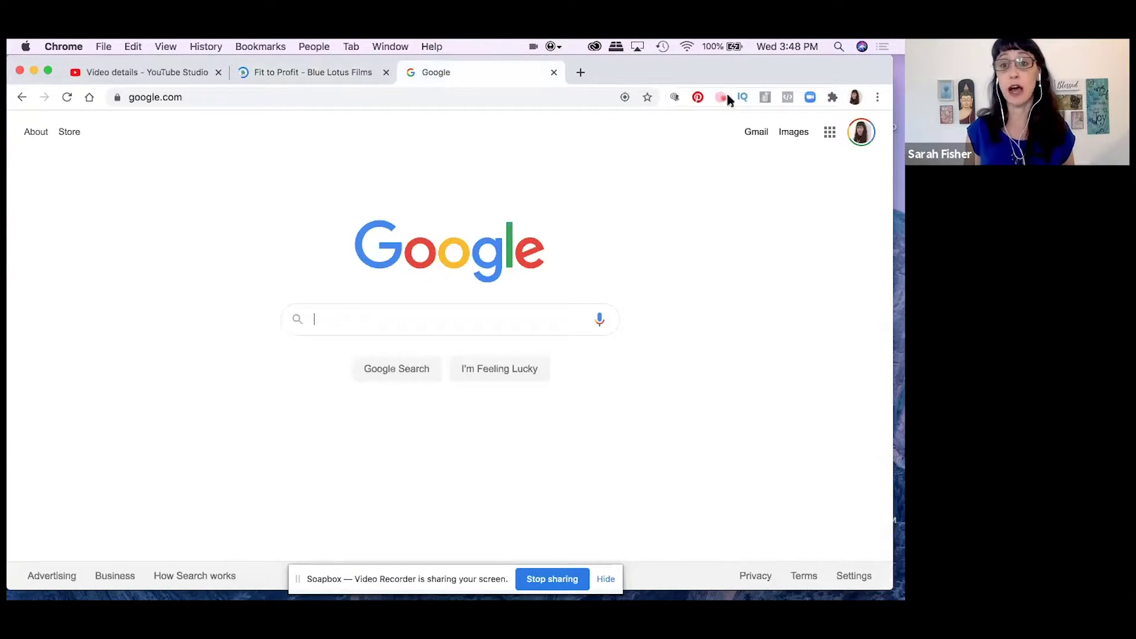
{"action": "left_click", "coordinate": [727, 97]}
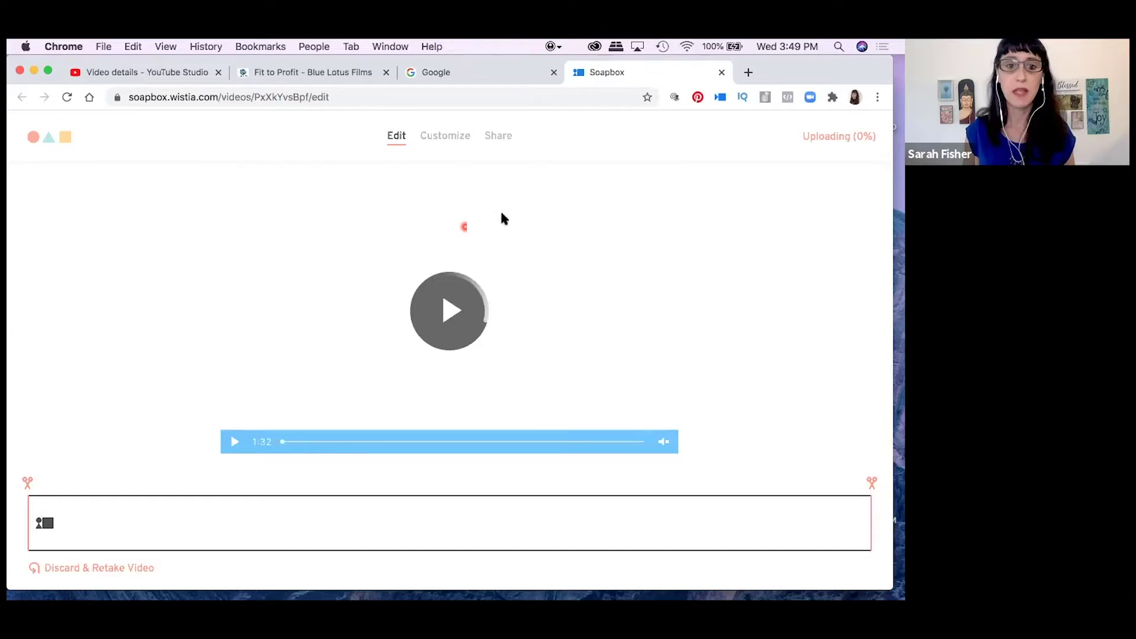
Split the timeline at the homepage view and at 0:44, making the middle section screen-only and the last section side-by-side webcam and screen
{"action": "left_click", "coordinate": [330, 443]}
{"action": "left_click", "coordinate": [386, 445]}
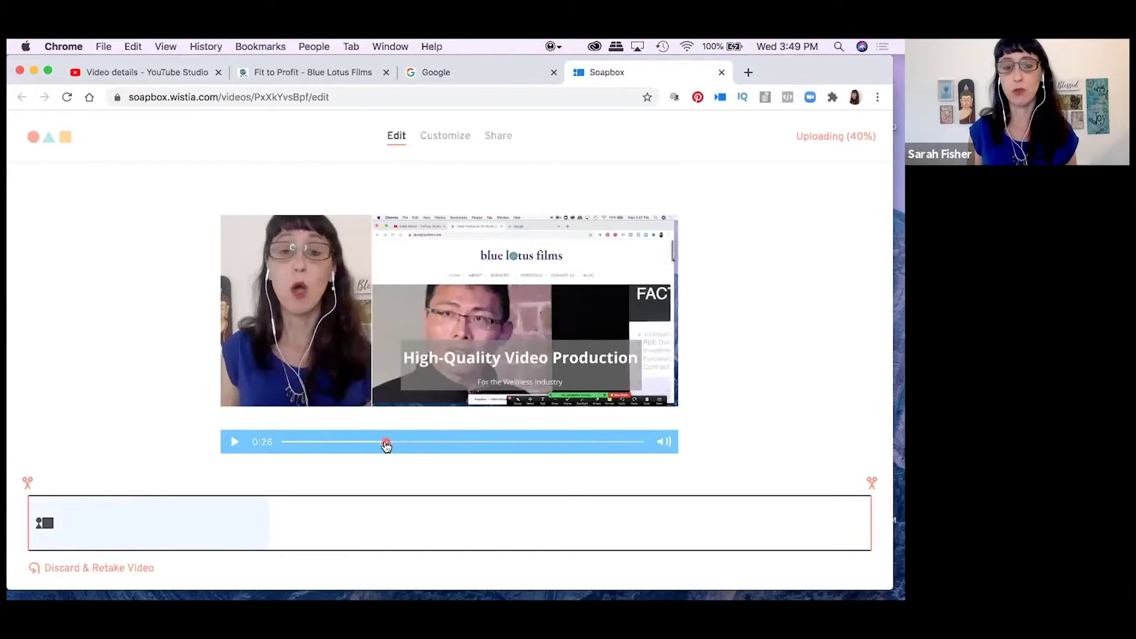
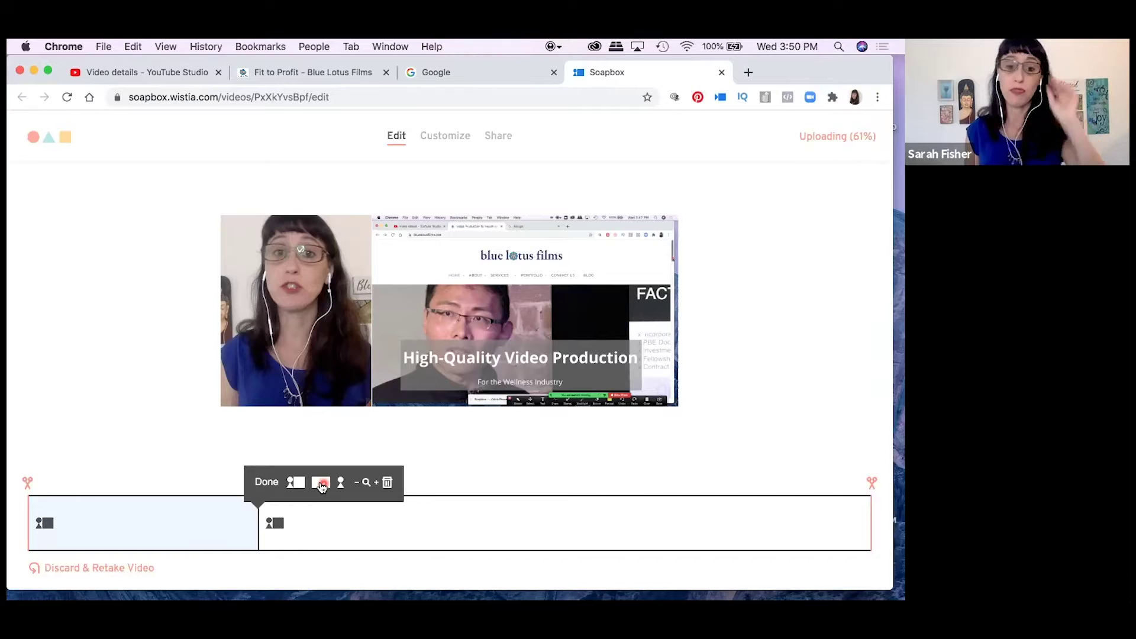
{"action": "left_click", "coordinate": [321, 484]}
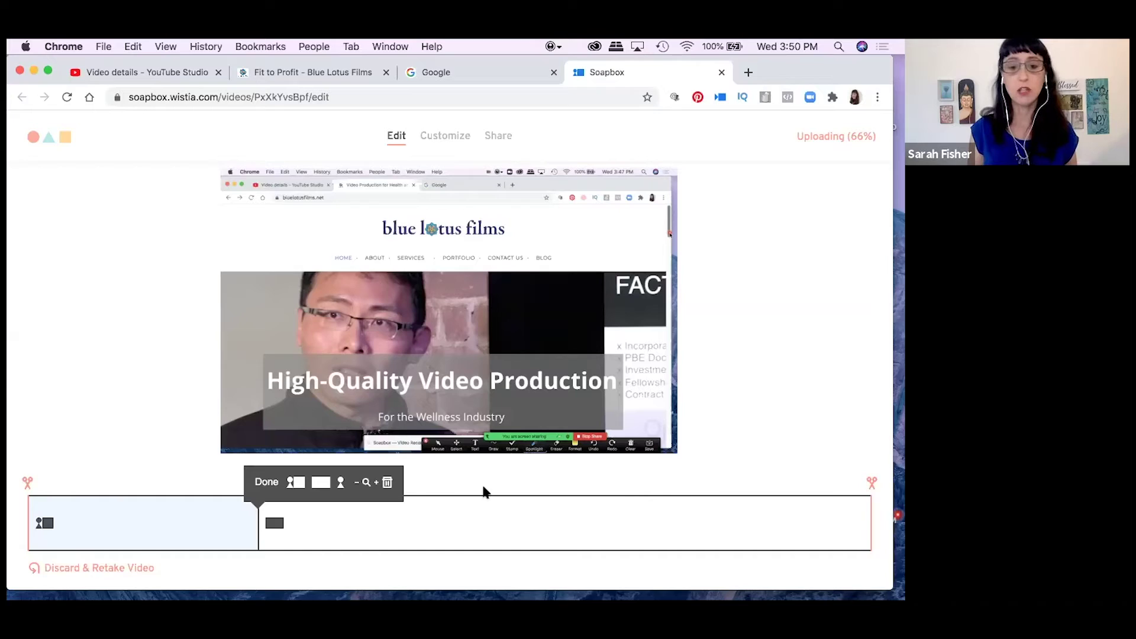
{"action": "left_click", "coordinate": [436, 504]}
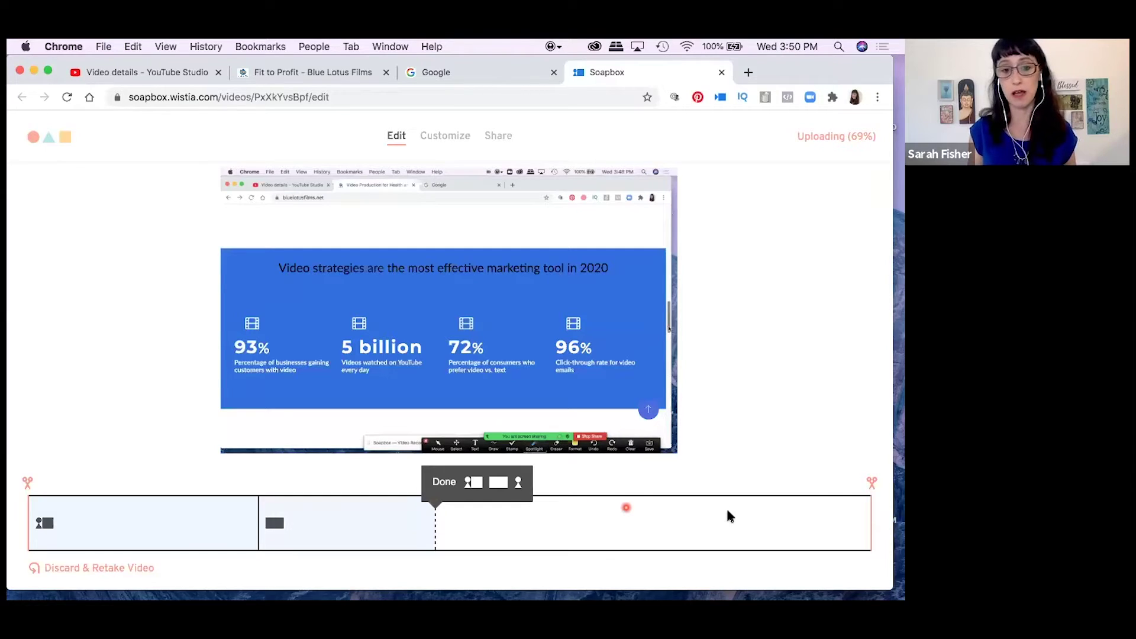
{"action": "left_click", "coordinate": [471, 483]}
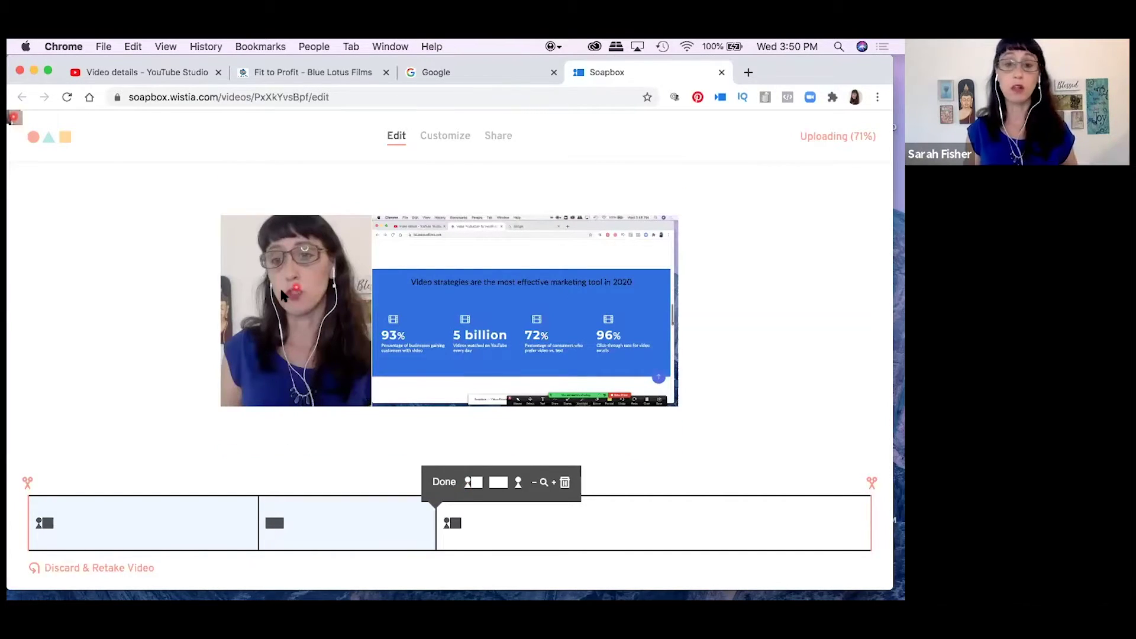
{"action": "mouse_move", "coordinate": [293, 290]}
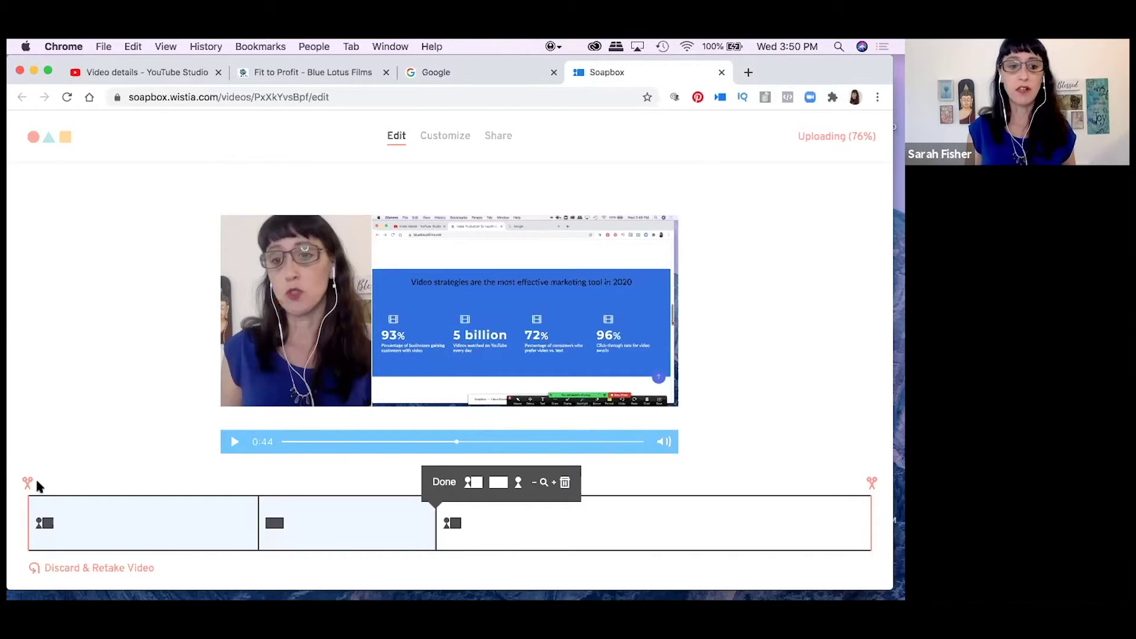
Trim the beginning and the end of the recording, keeping about 1:07 of video
{"action": "left_click_drag", "start_coordinate": [27, 484], "coordinate": [172, 494]}
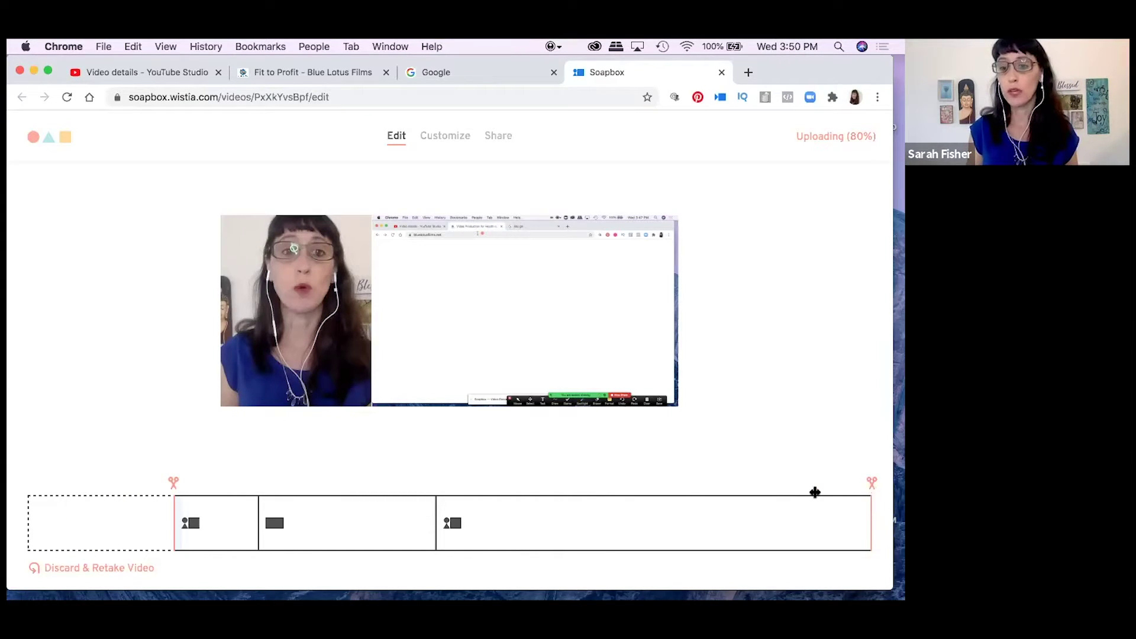
{"action": "left_click", "coordinate": [785, 492]}
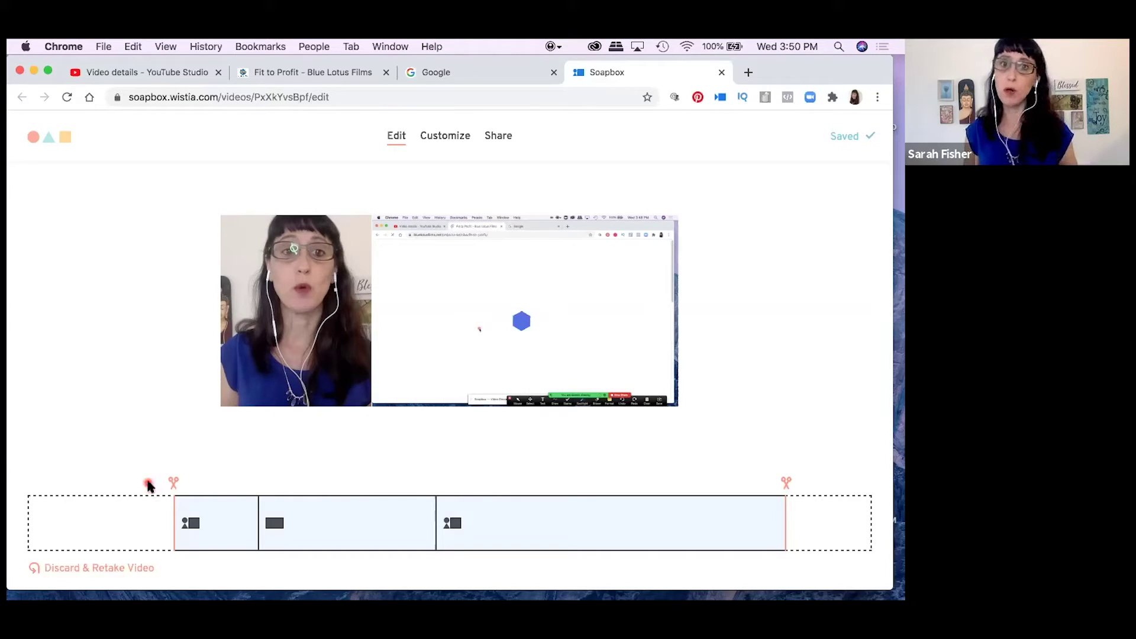
{"action": "left_click", "coordinate": [146, 483]}
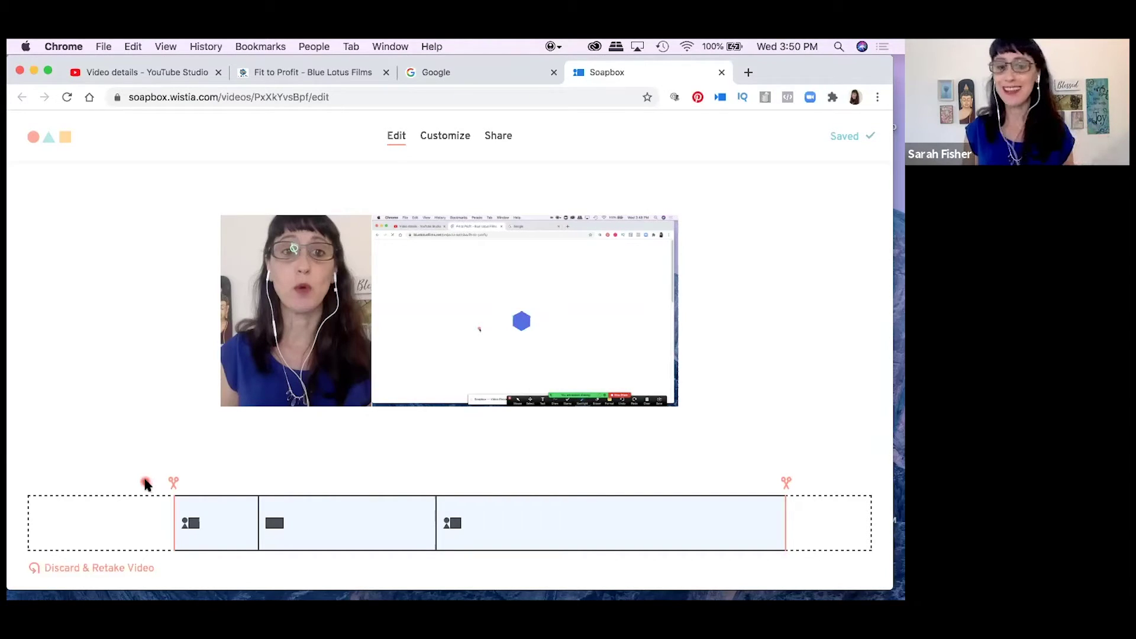
{"action": "left_click", "coordinate": [172, 486]}
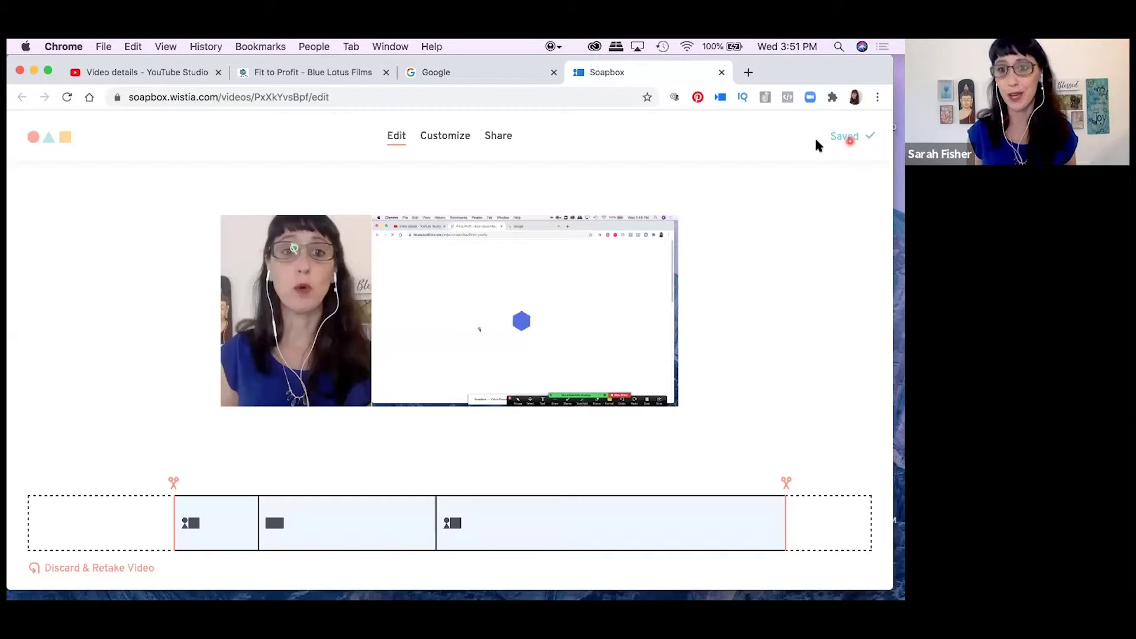
Open the video's customization options and replace the default video title with "Client Proposal"
{"action": "left_click", "coordinate": [449, 141]}
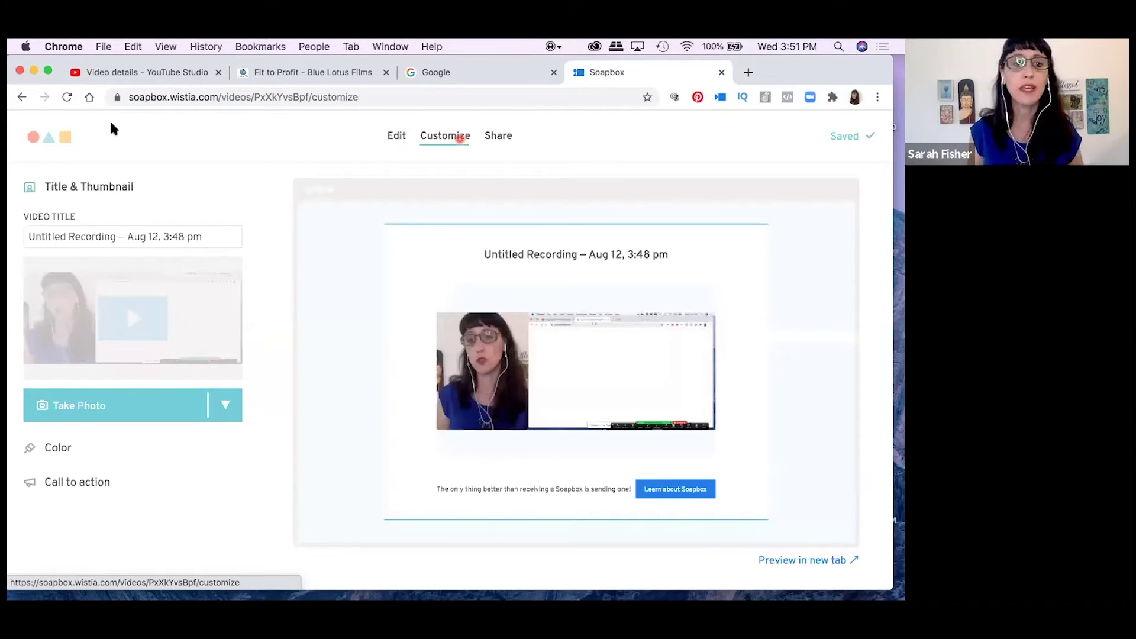
{"action": "left_click", "coordinate": [168, 236]}
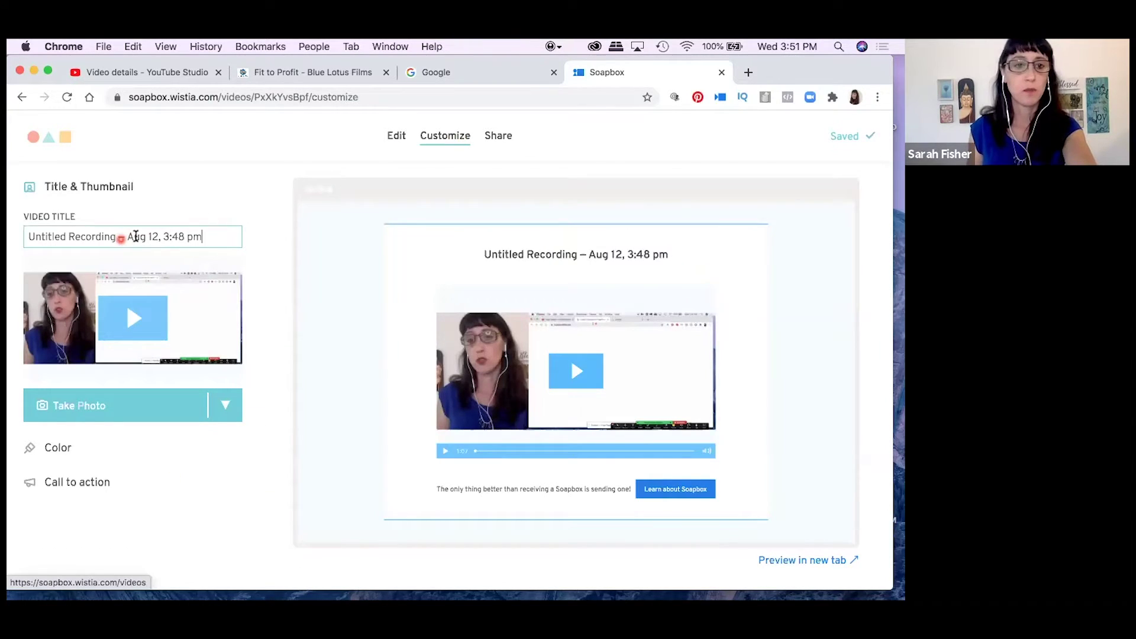
{"action": "left_click", "coordinate": [24, 232], "text": "shift"}
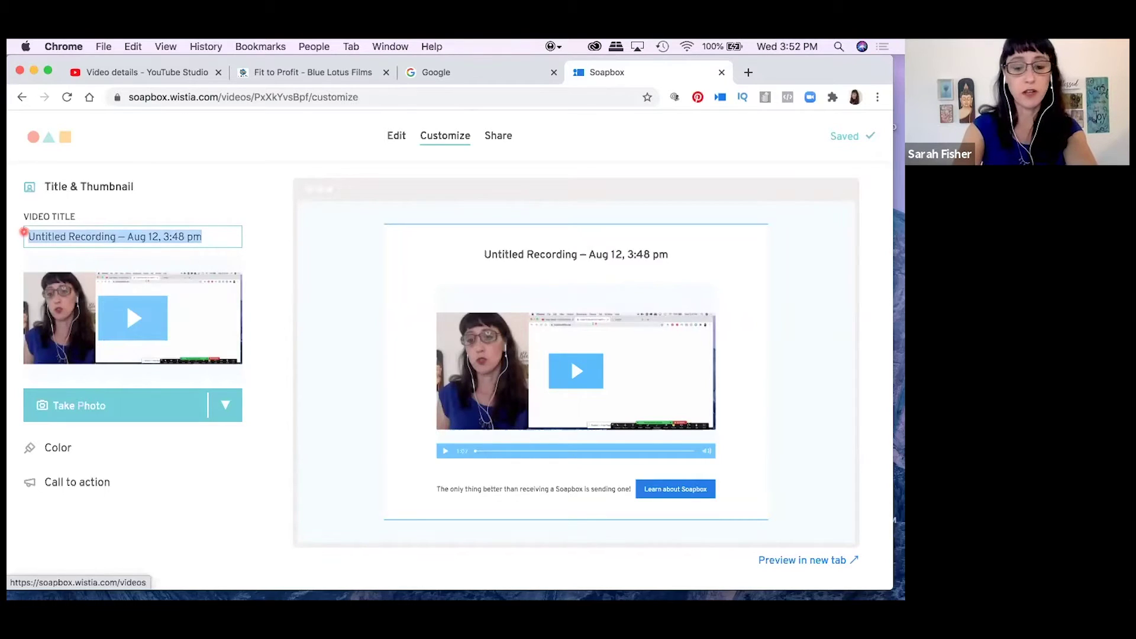
{"action": "key", "text": "BackSpace"}
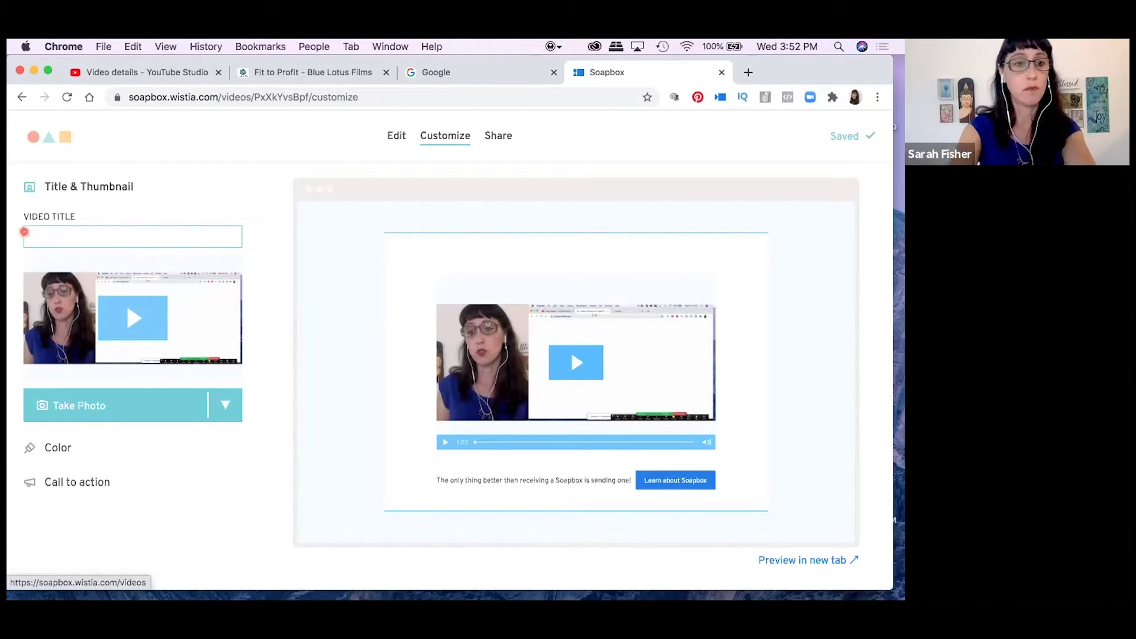
{"action": "type", "text": "C"}
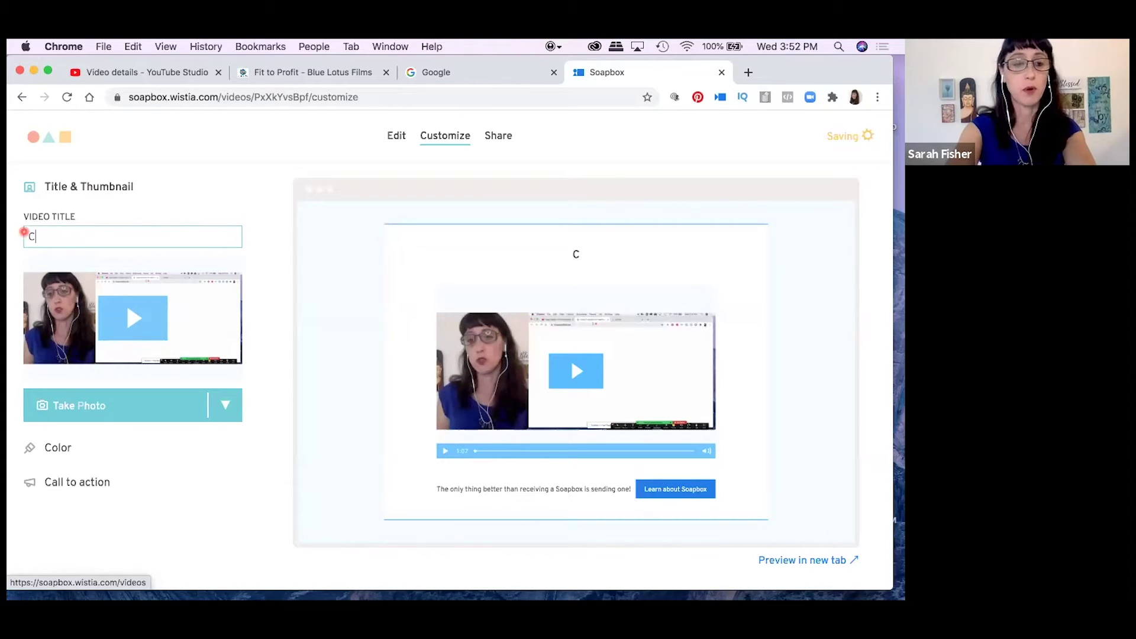
{"action": "type", "text": "lient Proposal"}
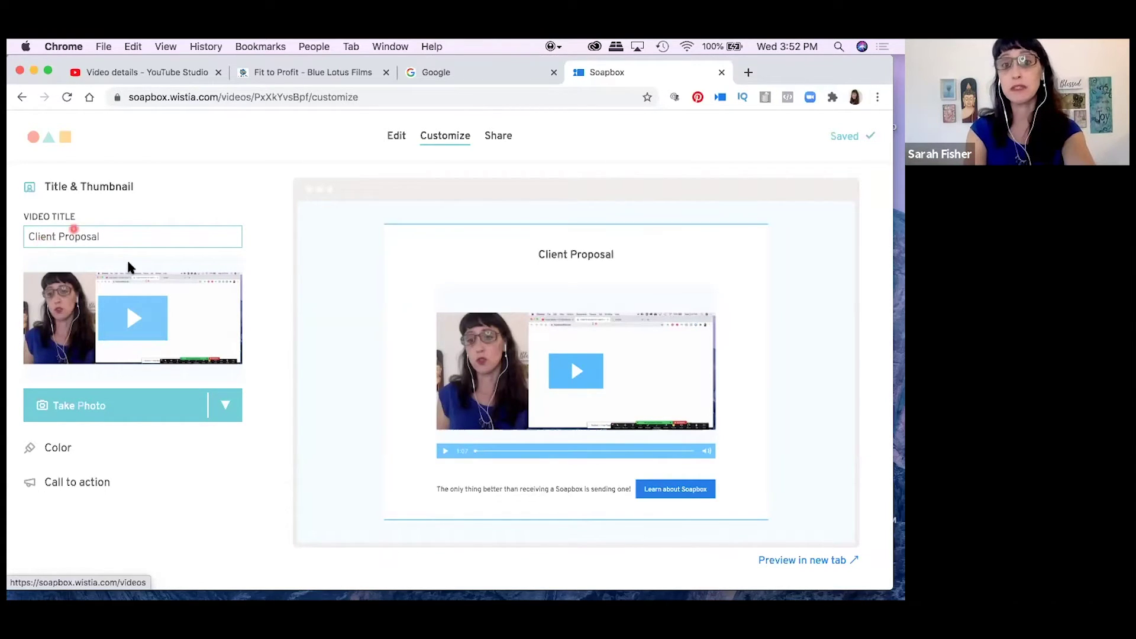
Take a webcam photo for the thumbnail, retake it once and use the new shot as the video's thumbnail
{"action": "mouse_move", "coordinate": [130, 265]}
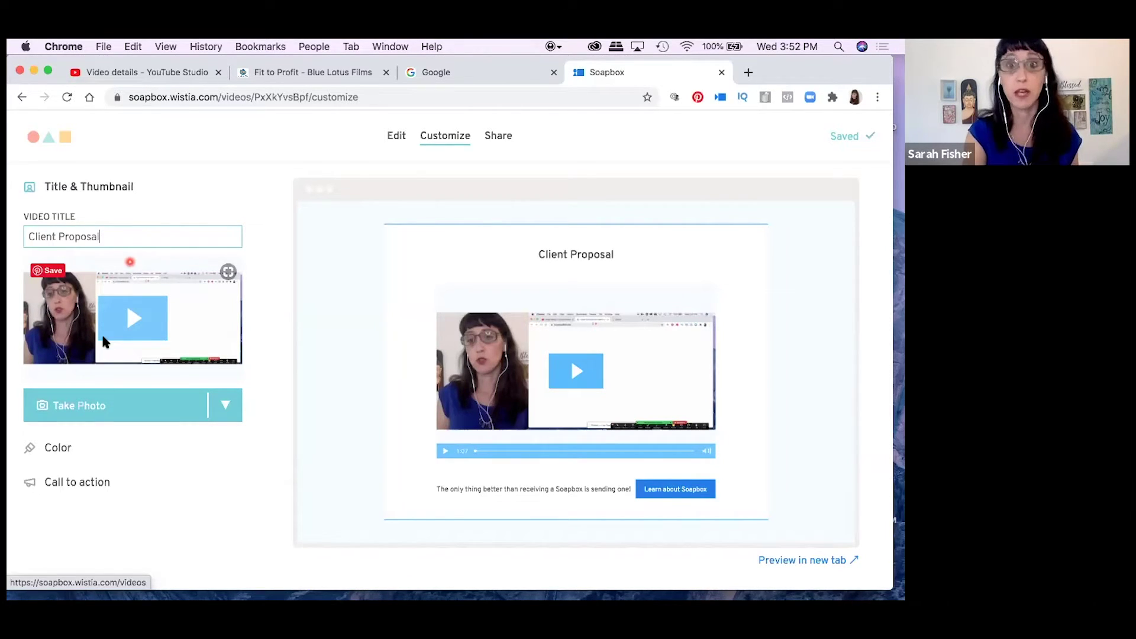
{"action": "left_click", "coordinate": [84, 404]}
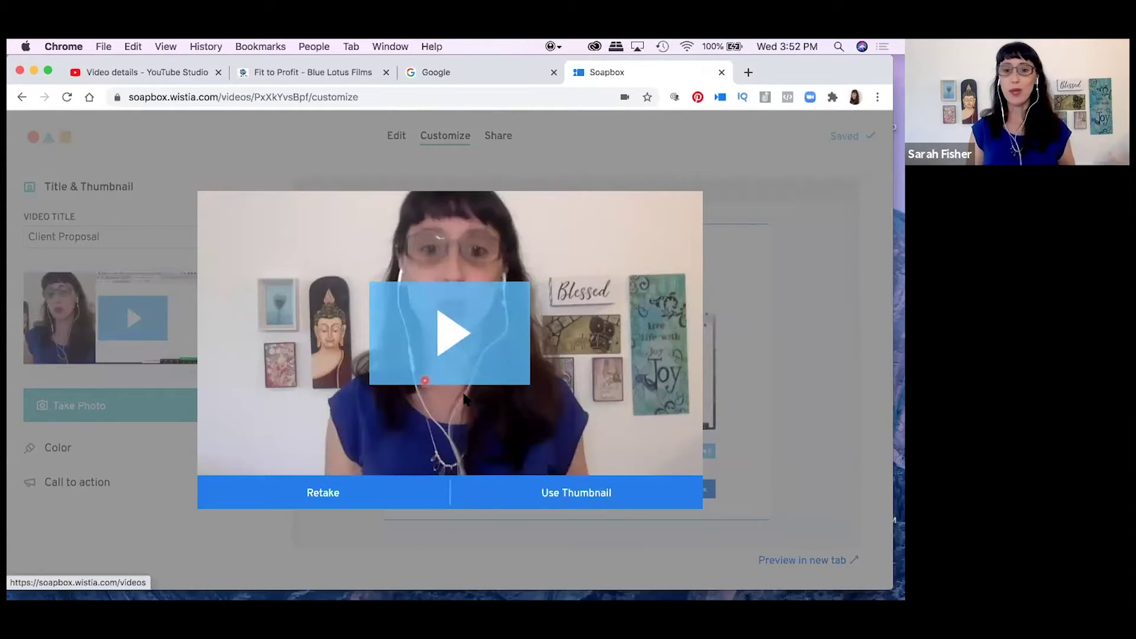
{"action": "left_click", "coordinate": [319, 497]}
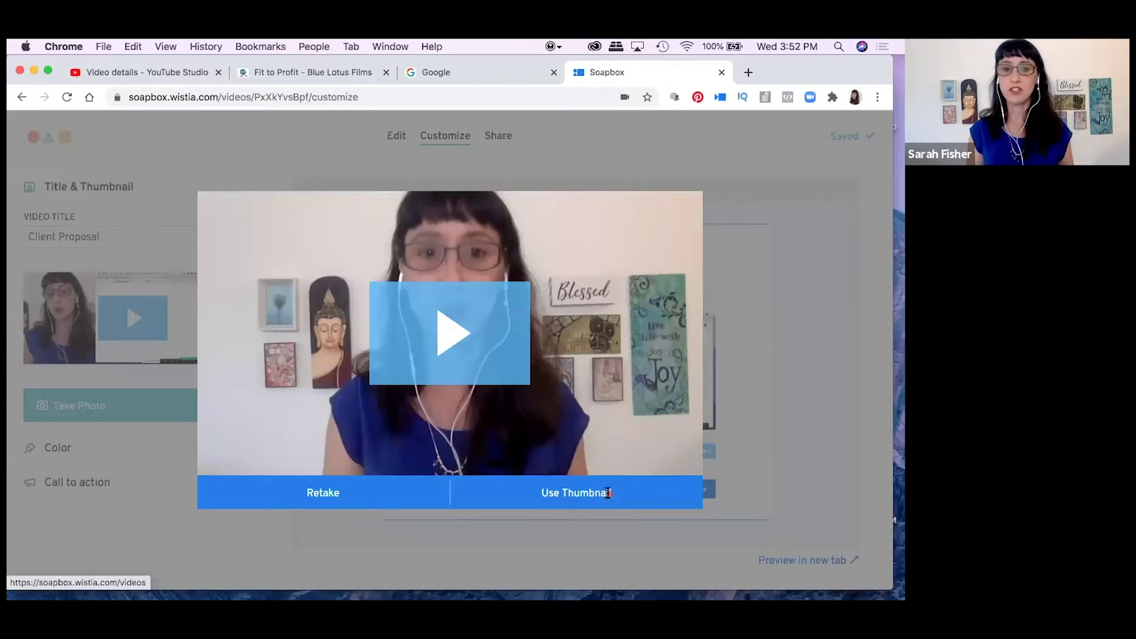
{"action": "left_click", "coordinate": [608, 493]}
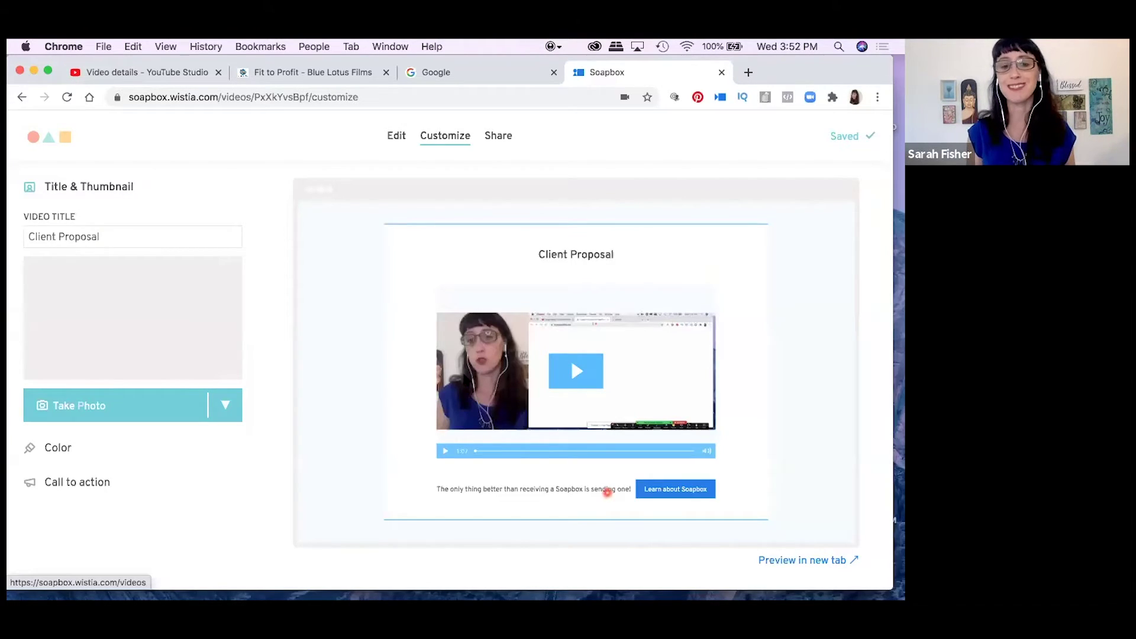
{"action": "left_click", "coordinate": [136, 319]}
{"action": "left_click", "coordinate": [168, 334]}
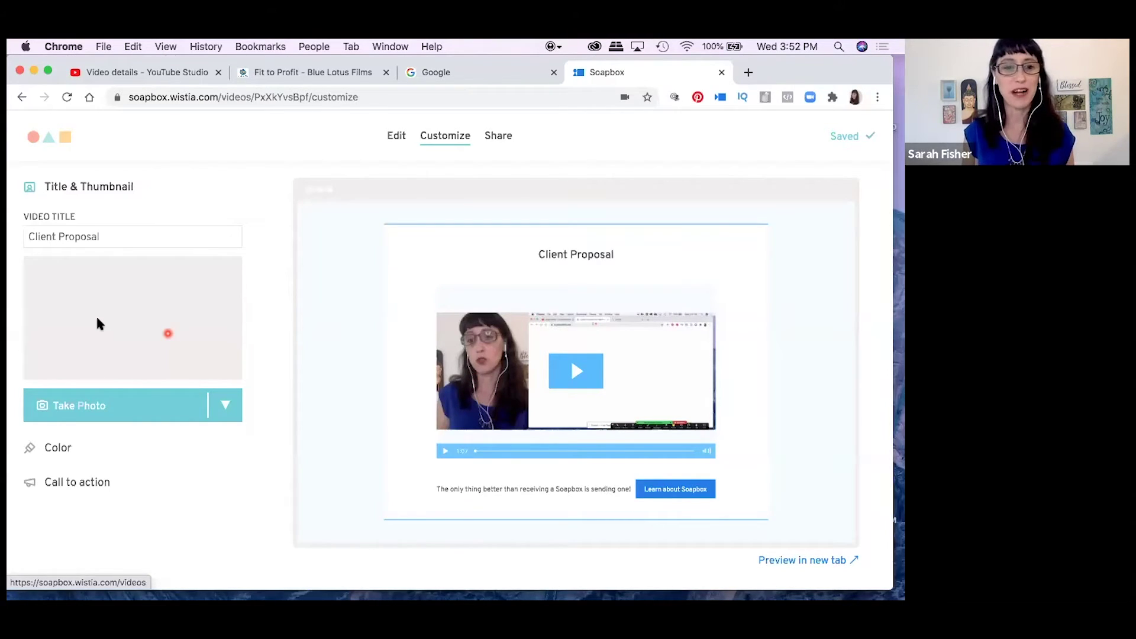
Set the video player's color to Hot Pink (#F95A90)
{"action": "left_click", "coordinate": [72, 449]}
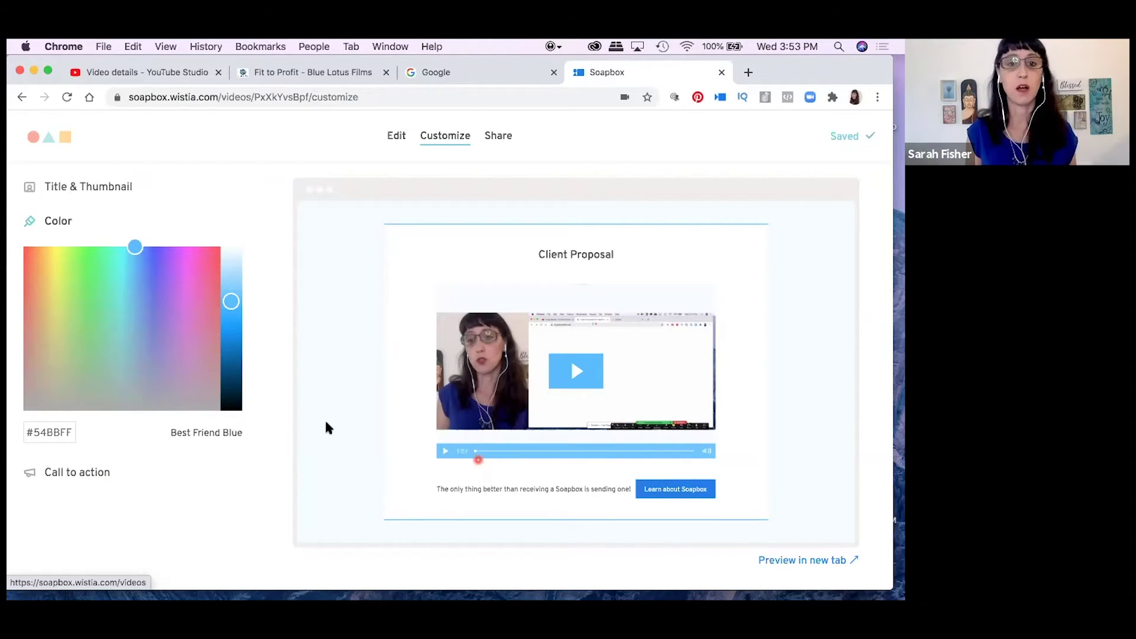
{"action": "left_click", "coordinate": [209, 259]}
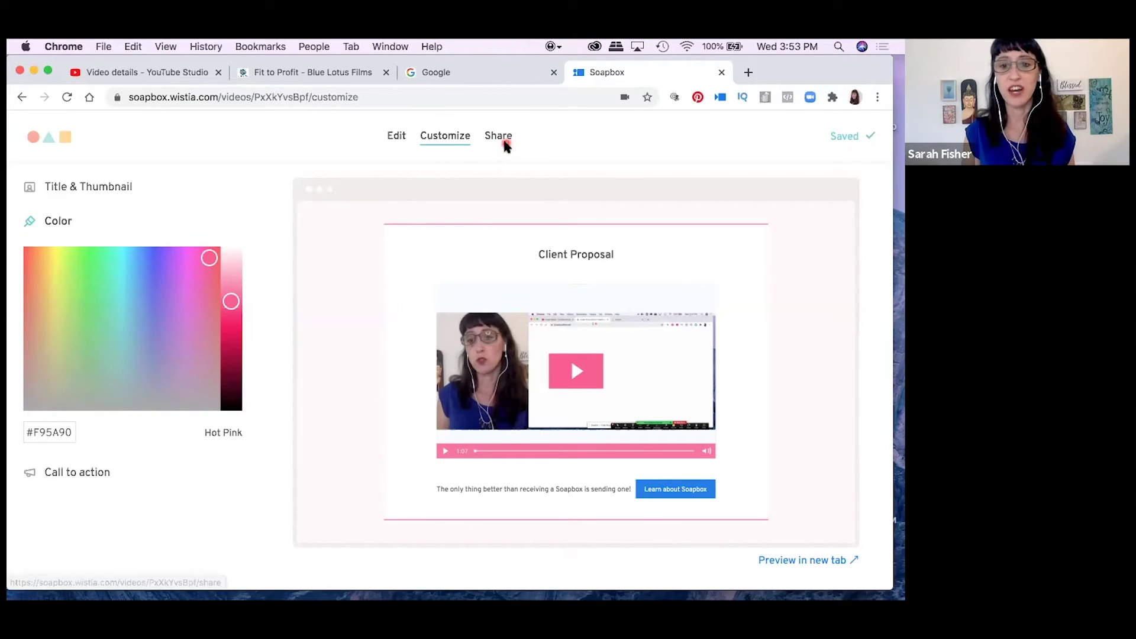
Open the video's sharing options and copy its URL, first with the thumbnail image and once more as the URL only
{"action": "left_click", "coordinate": [503, 139]}
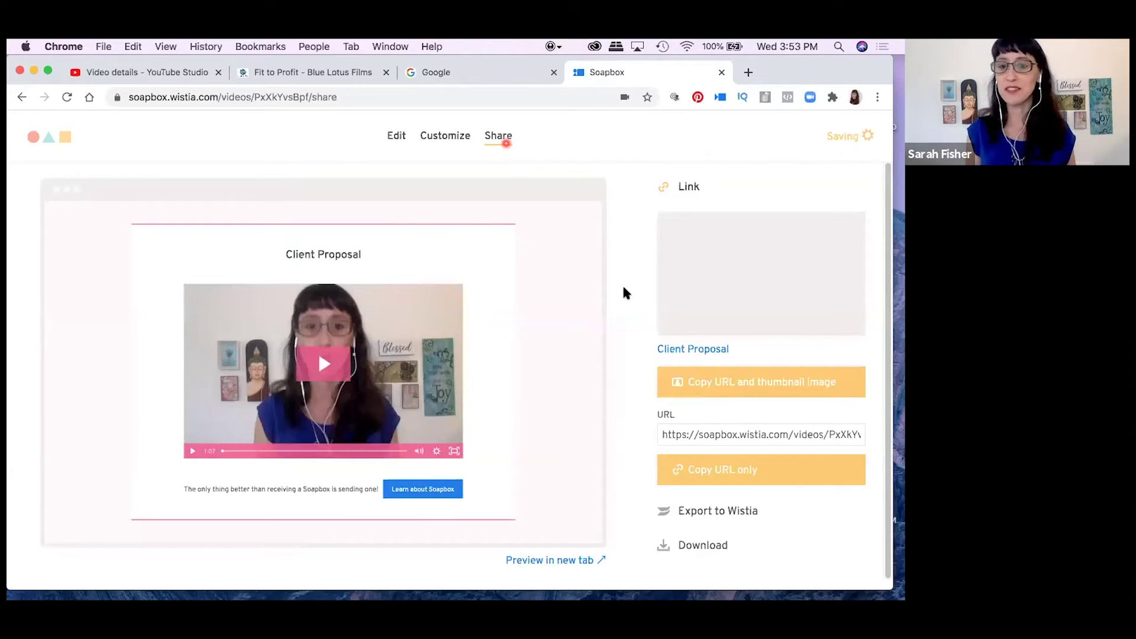
{"action": "left_click", "coordinate": [767, 392]}
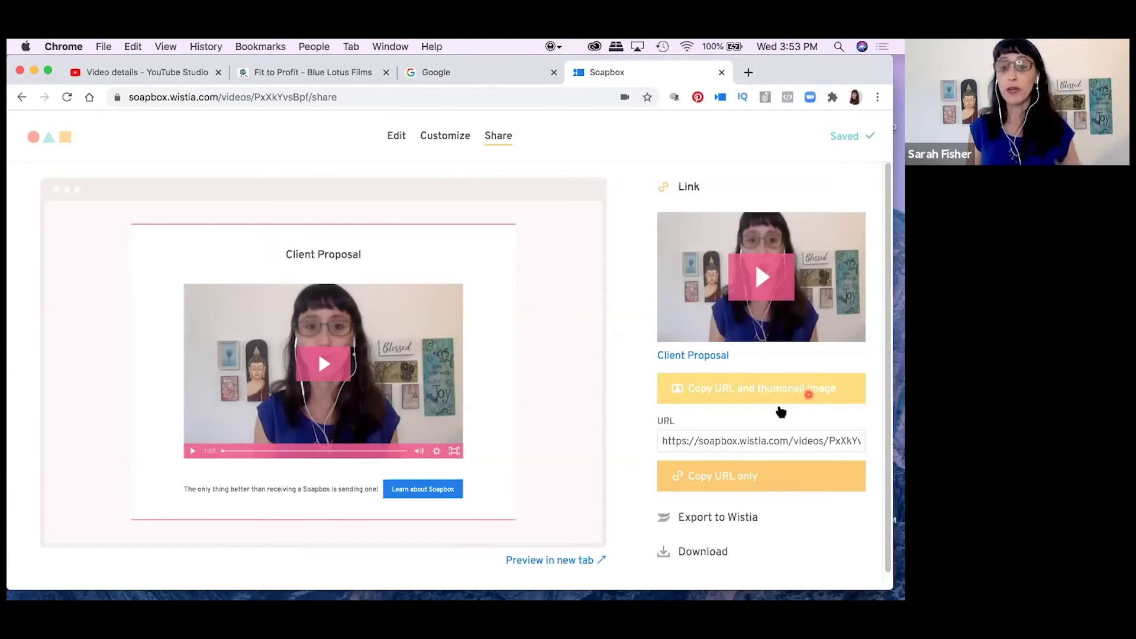
{"action": "left_click", "coordinate": [738, 487]}
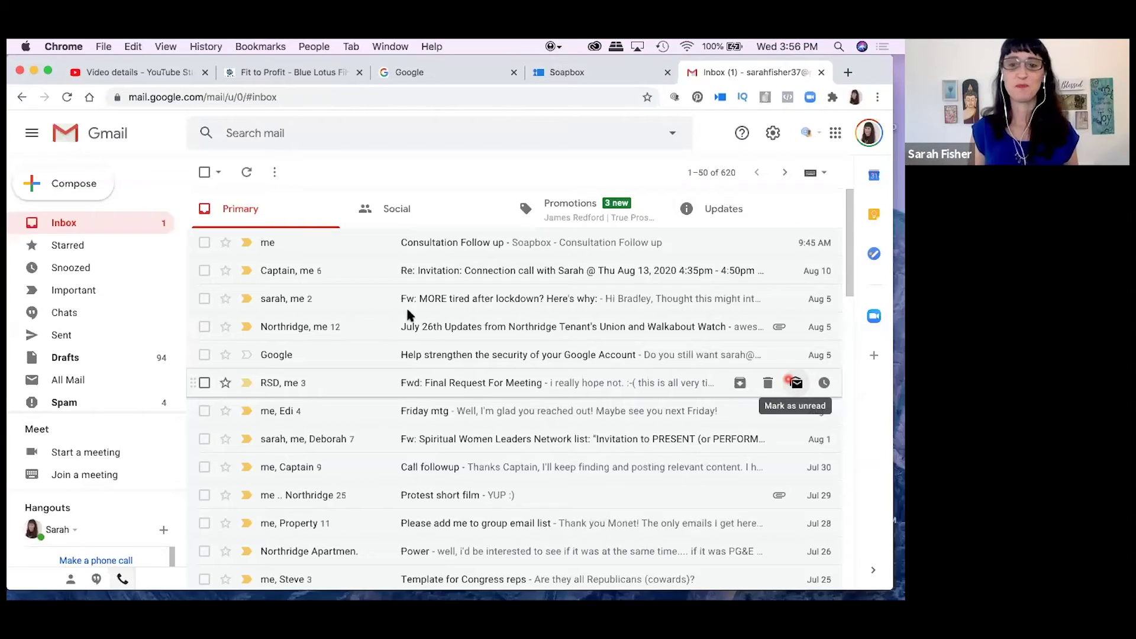
Compose a new email in Gmail, fill in the recipient's address and enter the subject "Client Proposal"
{"action": "left_click", "coordinate": [55, 184]}
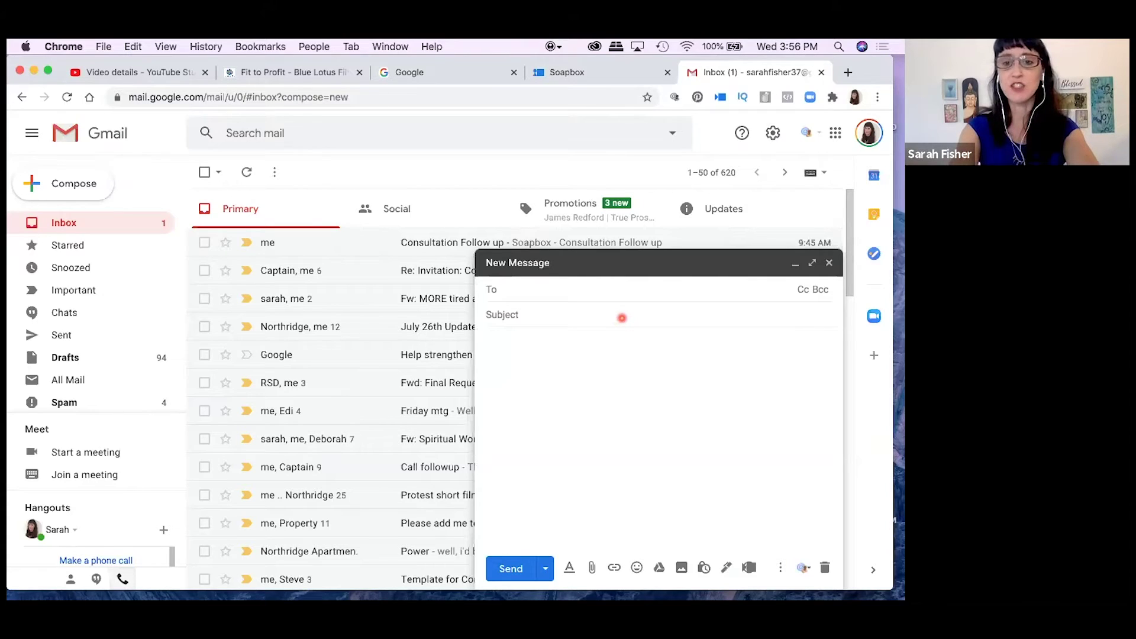
{"action": "key", "text": "super+v"}
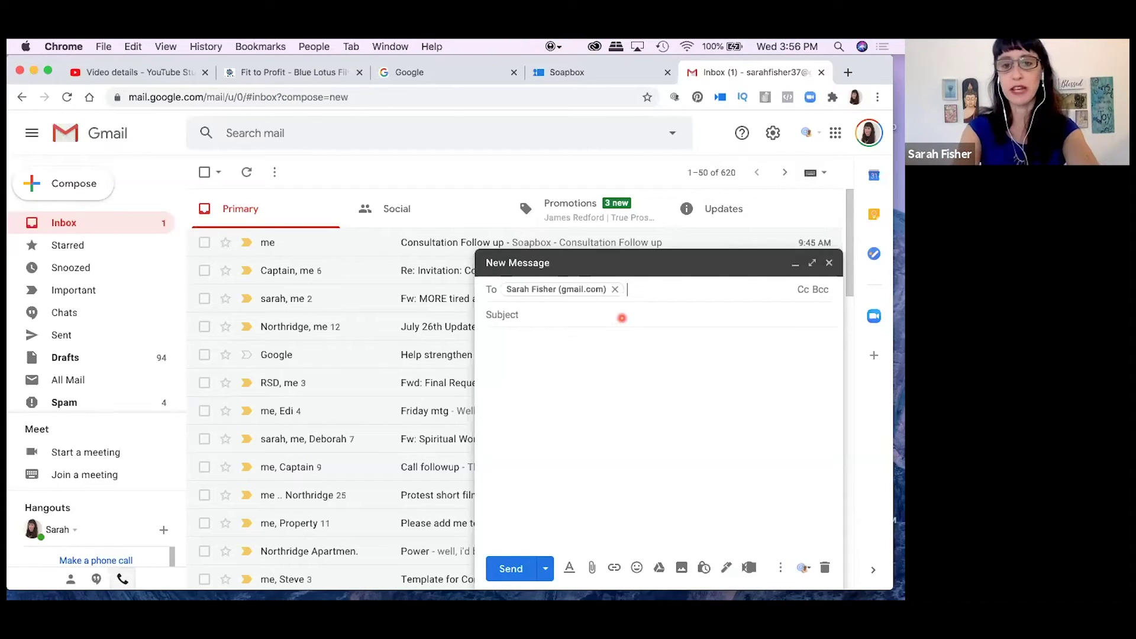
{"action": "left_click", "coordinate": [575, 314]}
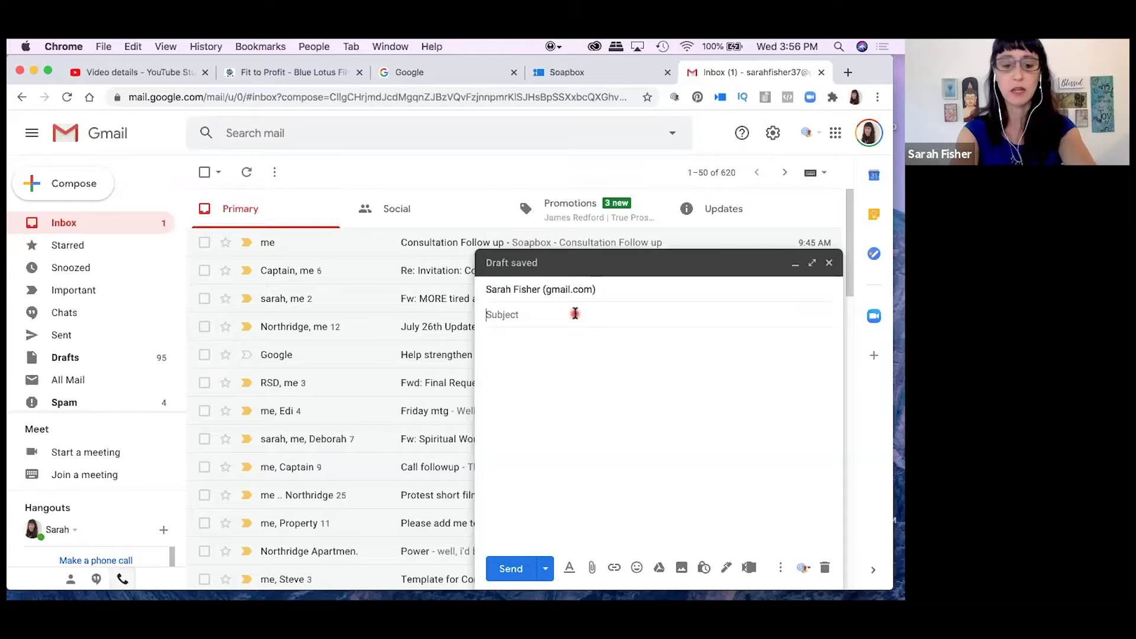
{"action": "type", "text": "Client "}
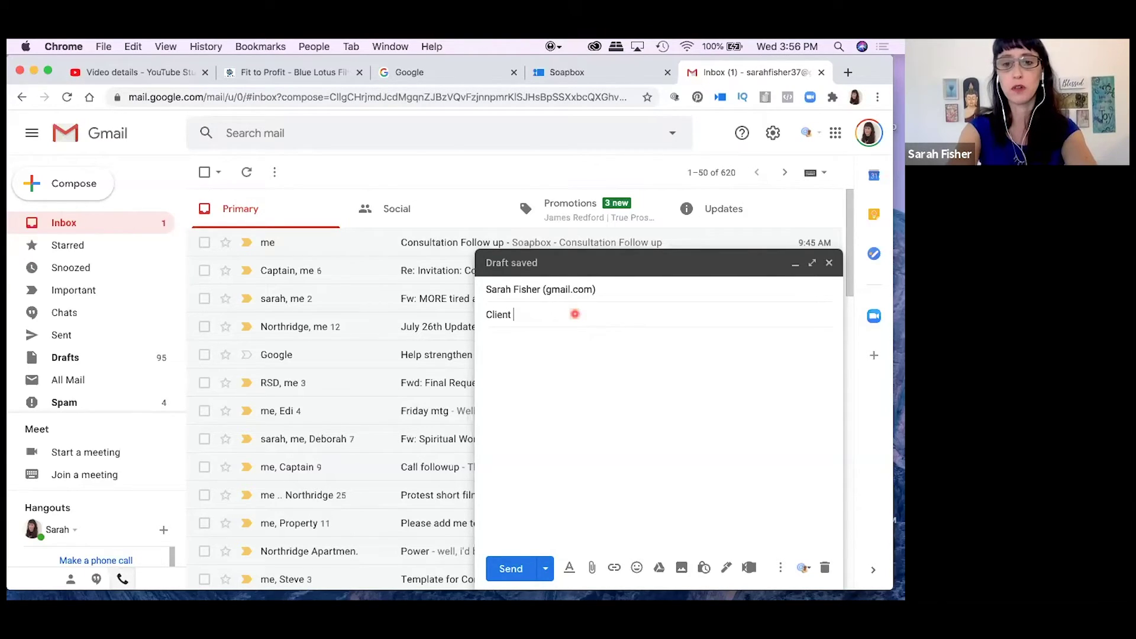
{"action": "type", "text": "Porpo"}
{"action": "key", "text": "BackSpace"}
{"action": "key", "text": "BackSpace"}
{"action": "key", "text": "BackSpace"}
{"action": "key", "text": "BackSpace"}
{"action": "type", "text": "roposal"}
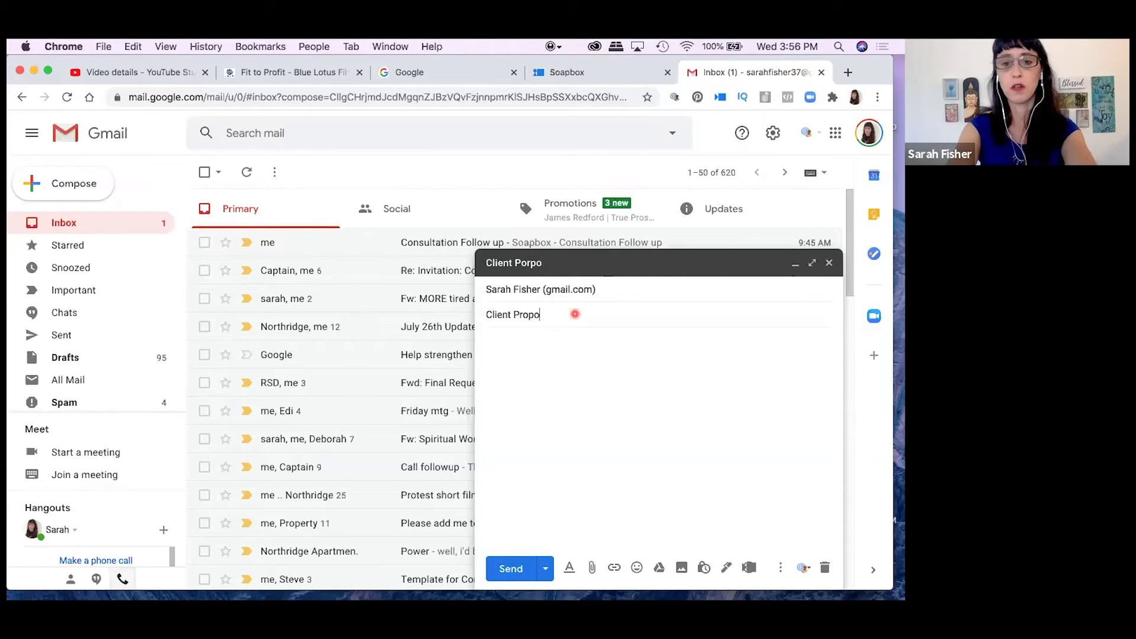
{"action": "key", "text": "Tab"}
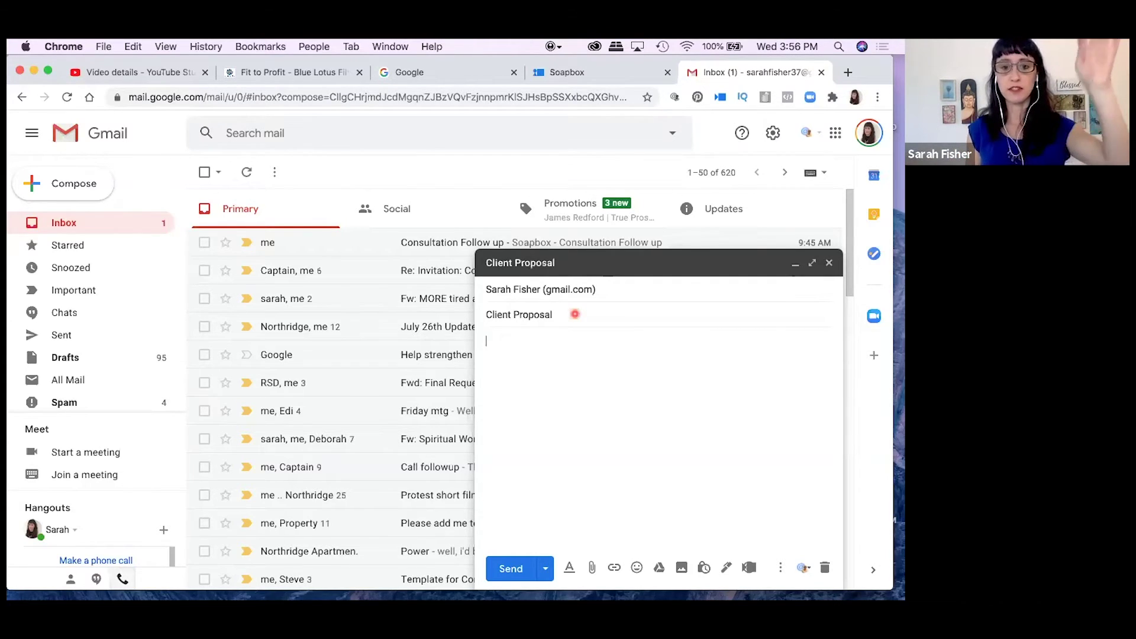
Paste the copied Soapbox video thumbnail and link into the email body and send the message
{"action": "key", "text": "super+v"}
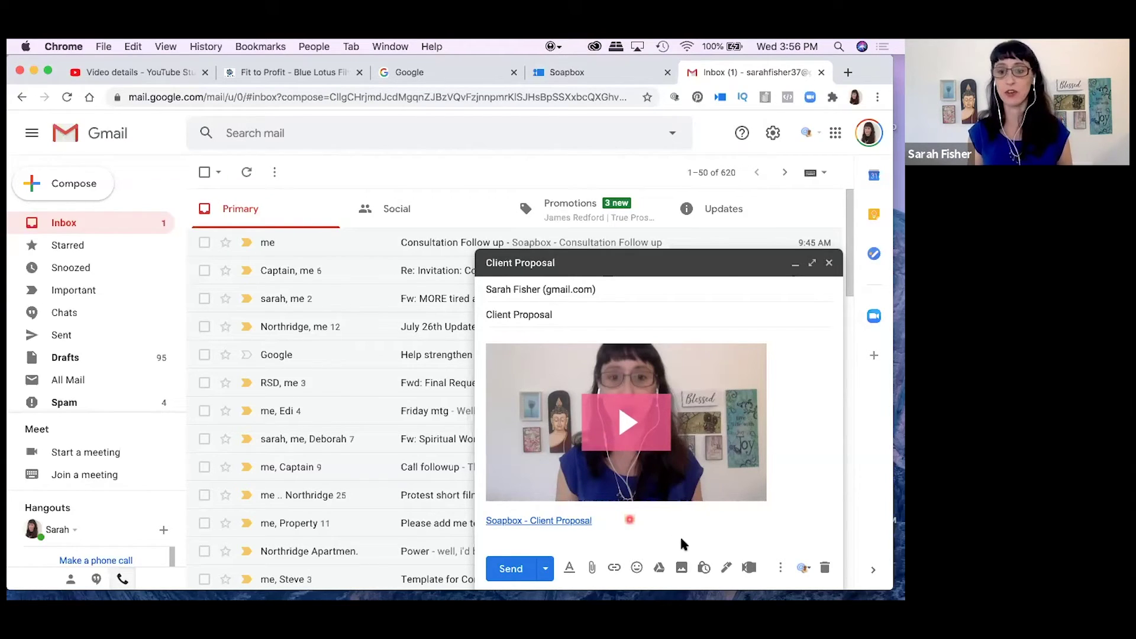
{"action": "left_click", "coordinate": [814, 543]}
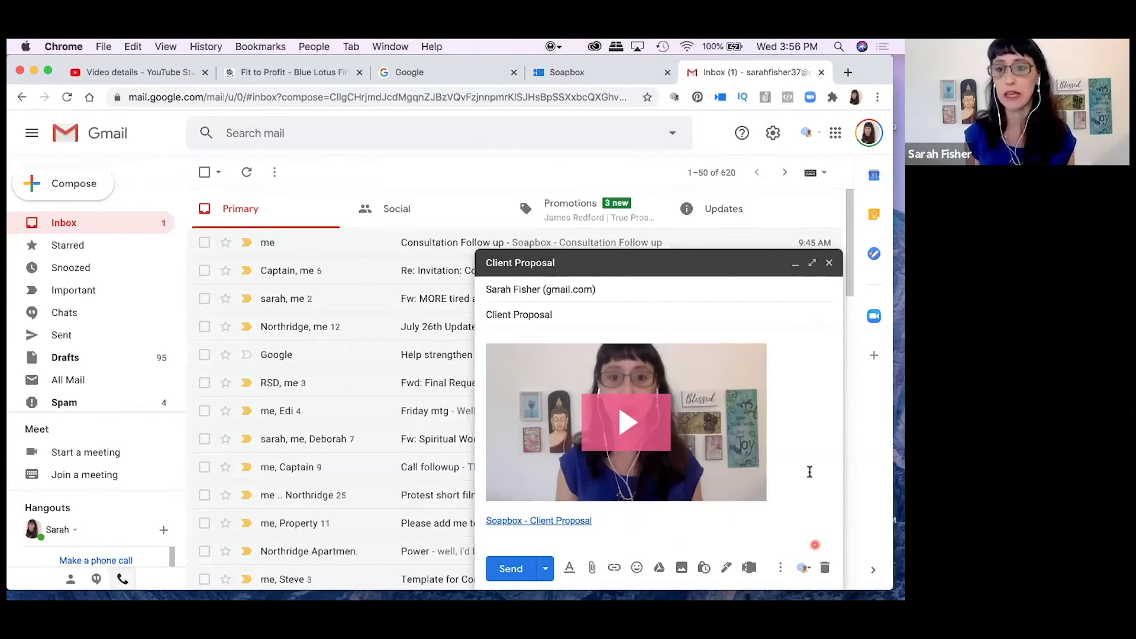
{"action": "left_click_drag", "start_coordinate": [850, 289], "coordinate": [851, 317]}
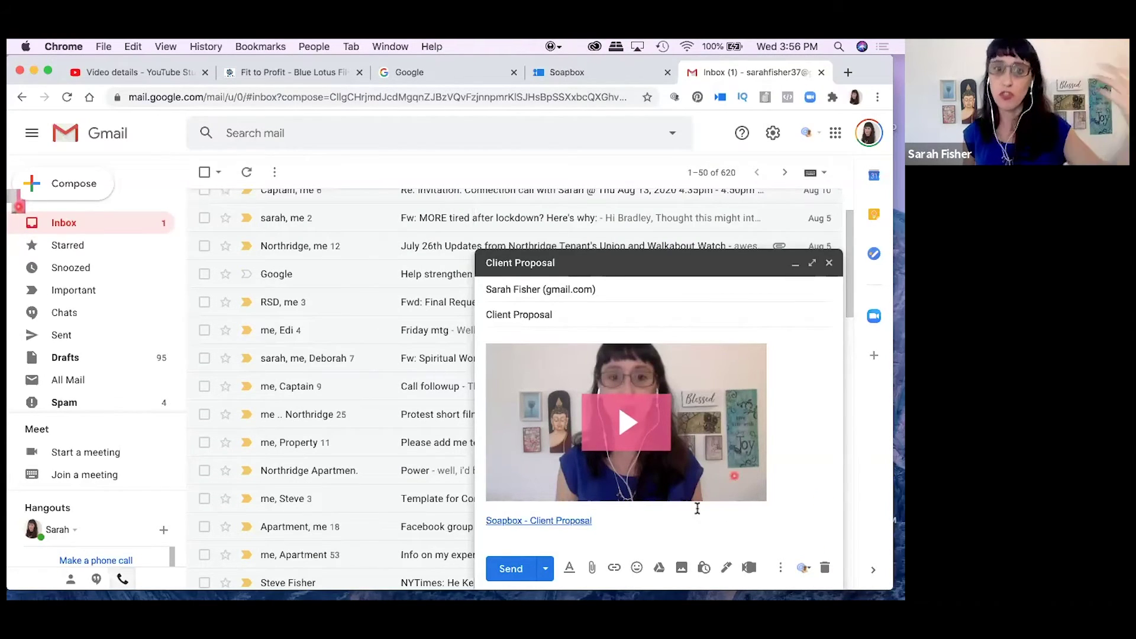
{"action": "left_click", "coordinate": [612, 530]}
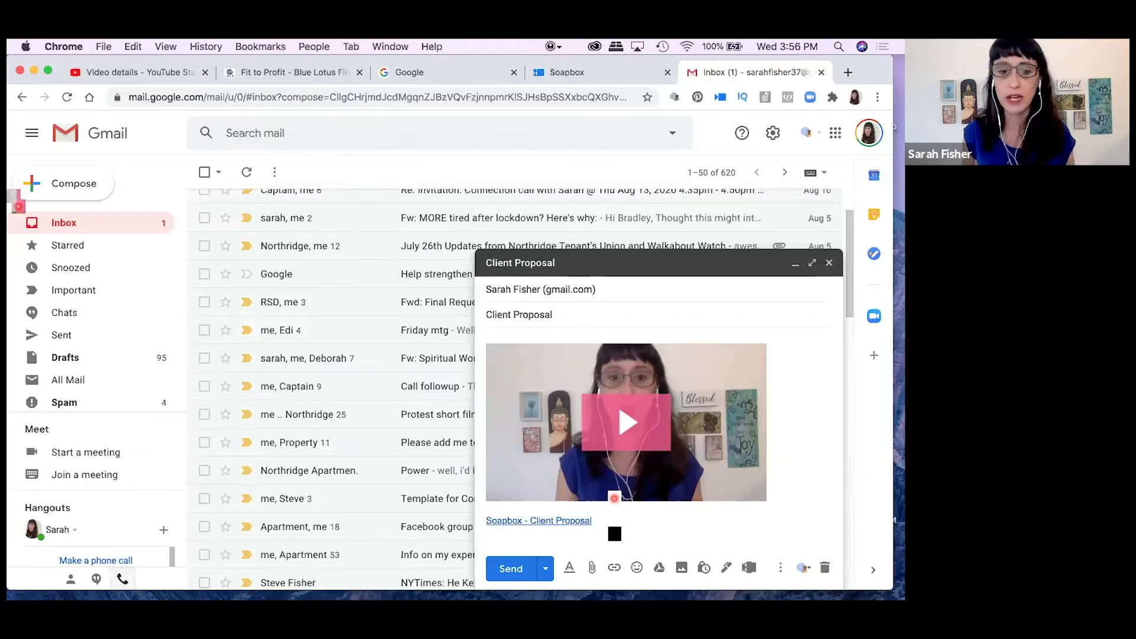
{"action": "left_click", "coordinate": [513, 569]}
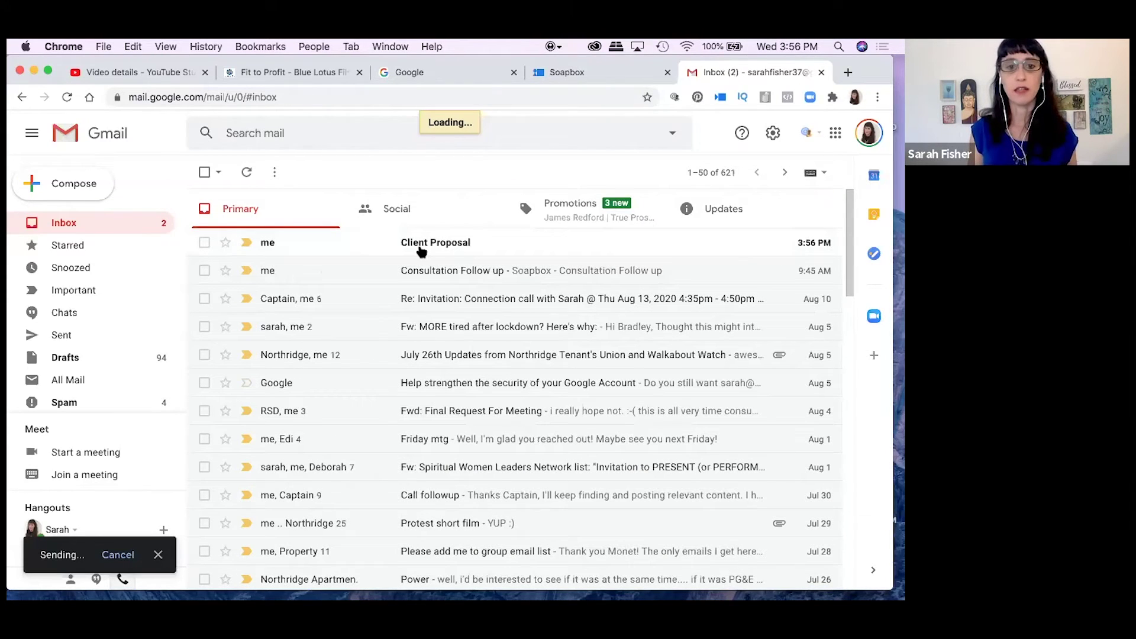
Open the received Client Proposal email, close the extra video page and return to the video's sharing page in Soapbox
{"action": "left_click", "coordinate": [418, 250]}
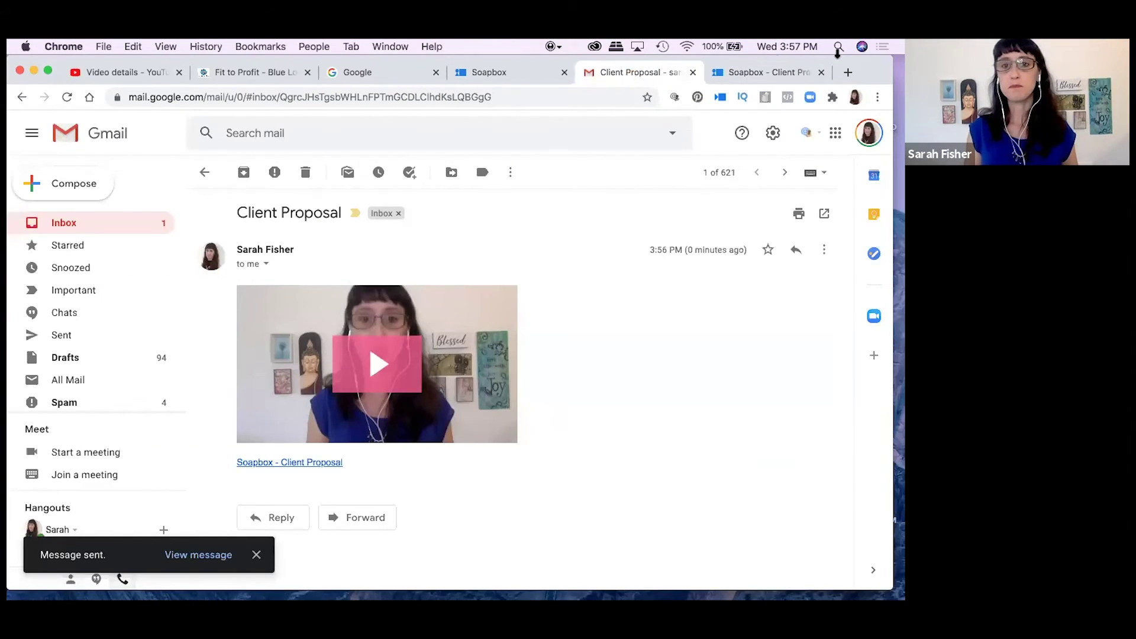
{"action": "left_click", "coordinate": [822, 73]}
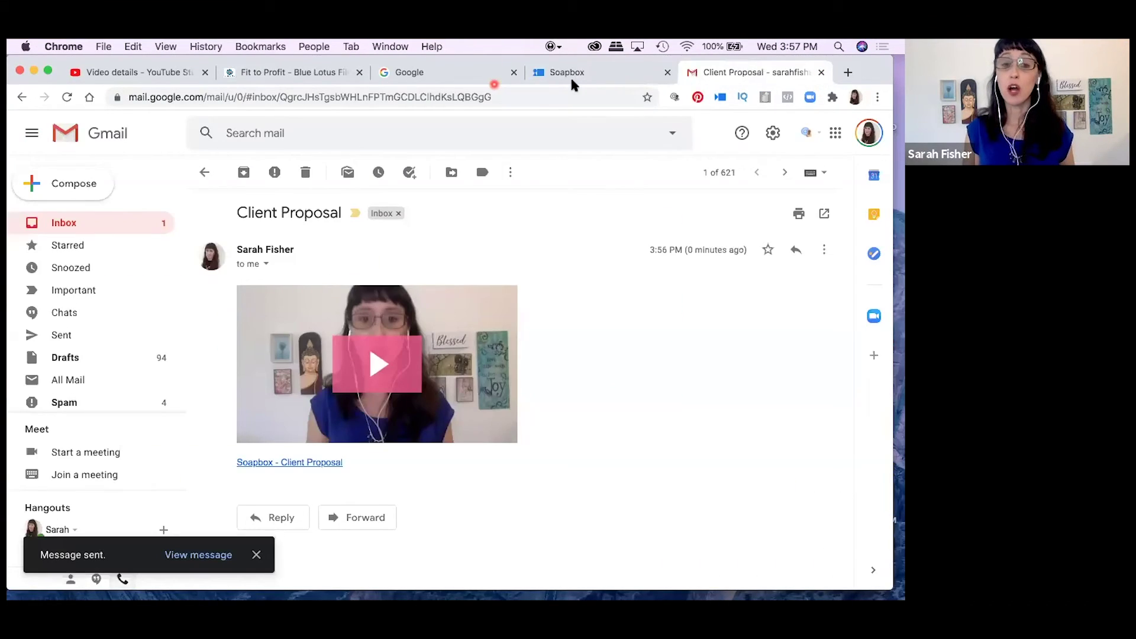
{"action": "left_click", "coordinate": [573, 79]}
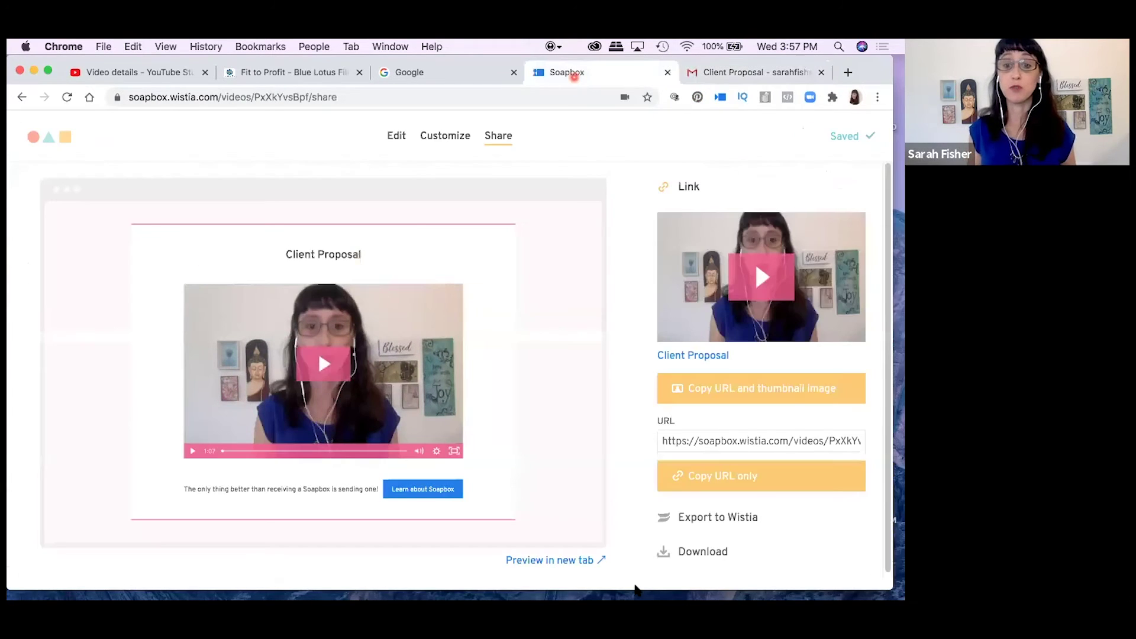
{"action": "left_click", "coordinate": [567, 282]}
Open the video's call-to-action customization, choose the Text Link type and try out its text and link fields
{"action": "left_click", "coordinate": [454, 137]}
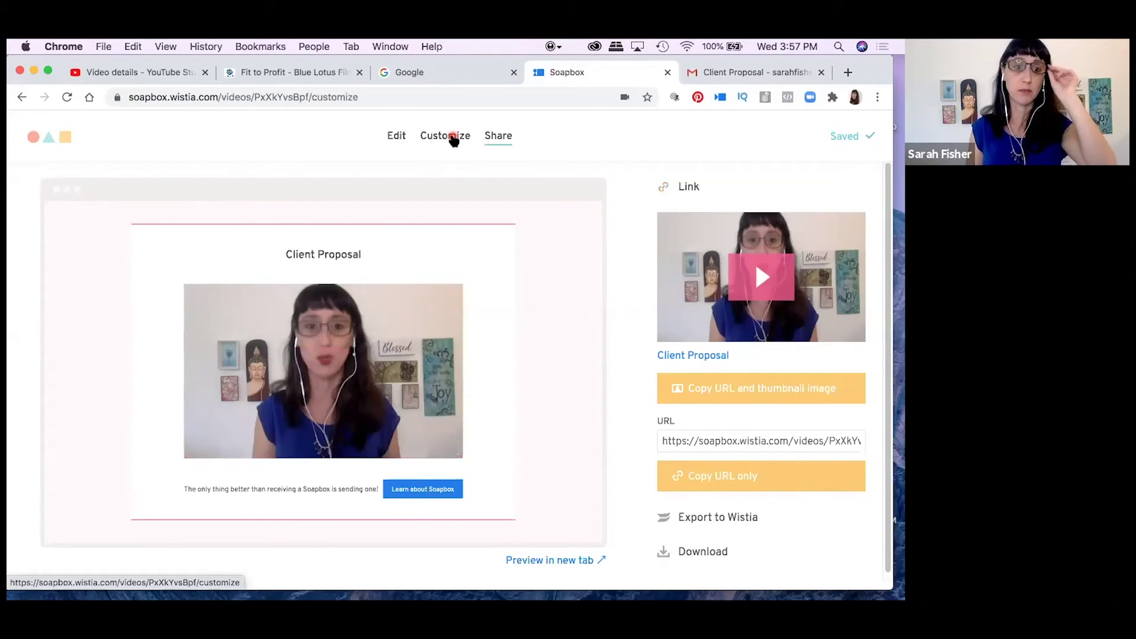
{"action": "left_click", "coordinate": [278, 271]}
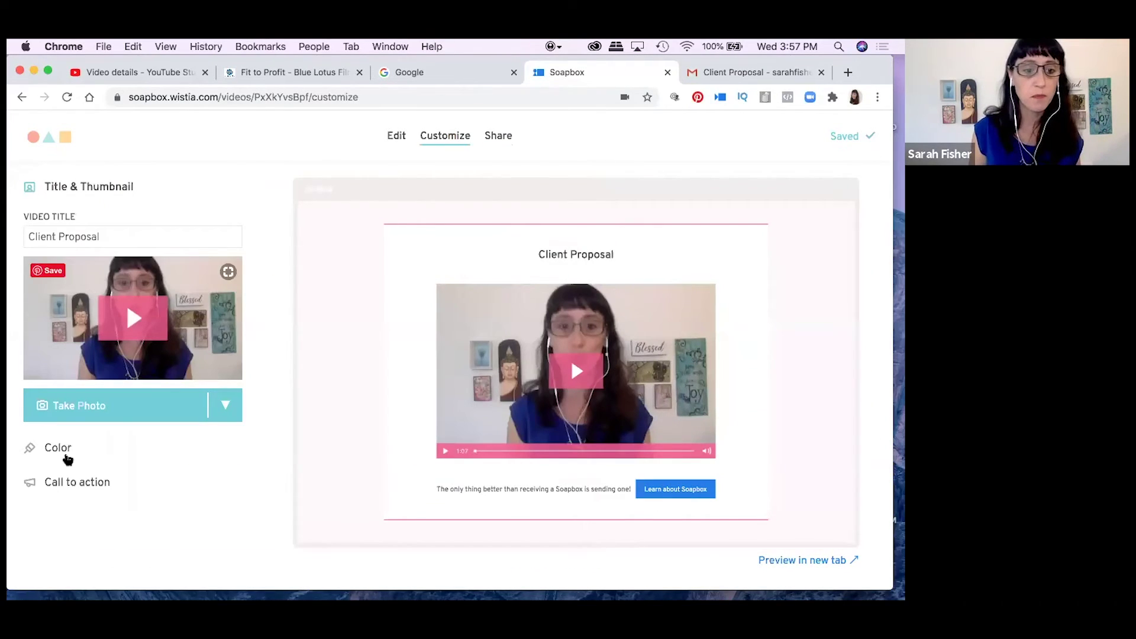
{"action": "left_click", "coordinate": [67, 456]}
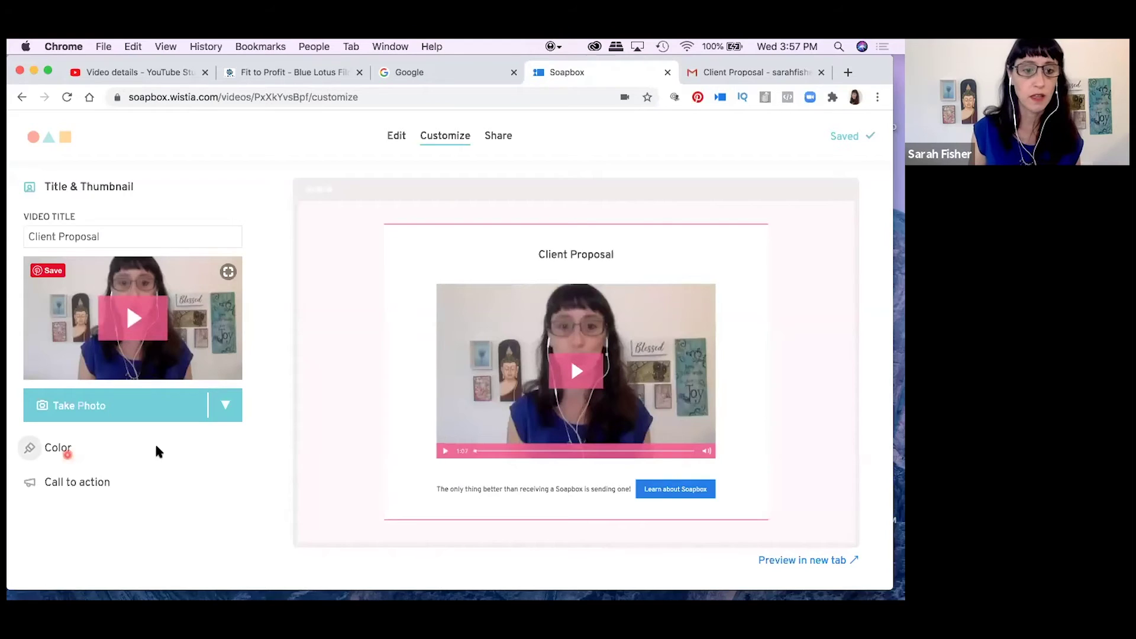
{"action": "left_click", "coordinate": [96, 473]}
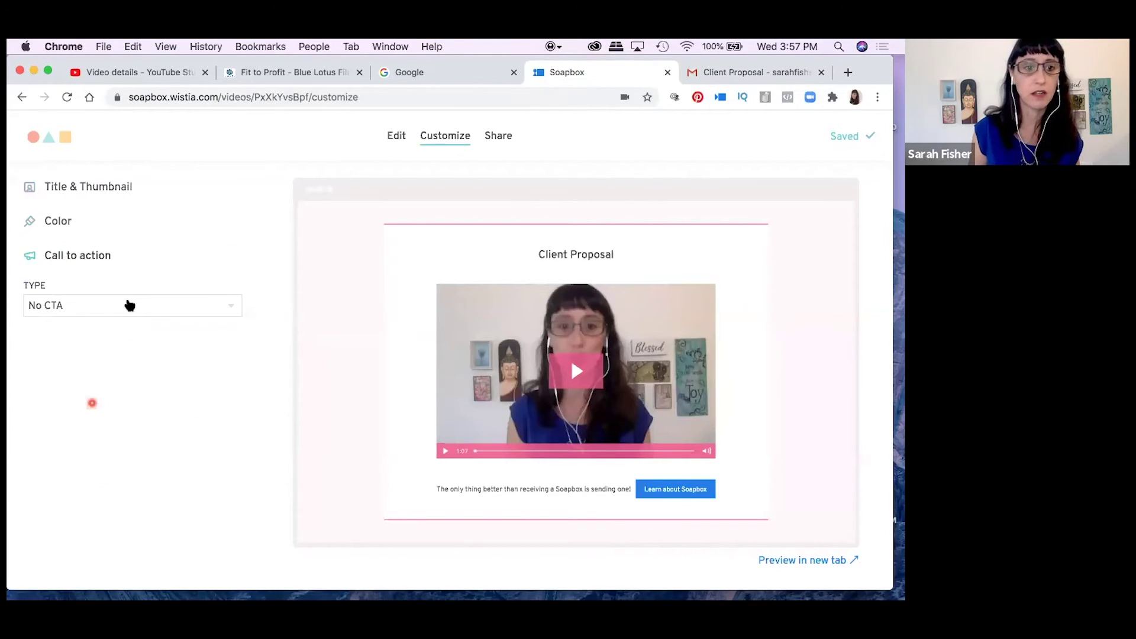
{"action": "left_click", "coordinate": [126, 303]}
{"action": "left_click", "coordinate": [117, 349]}
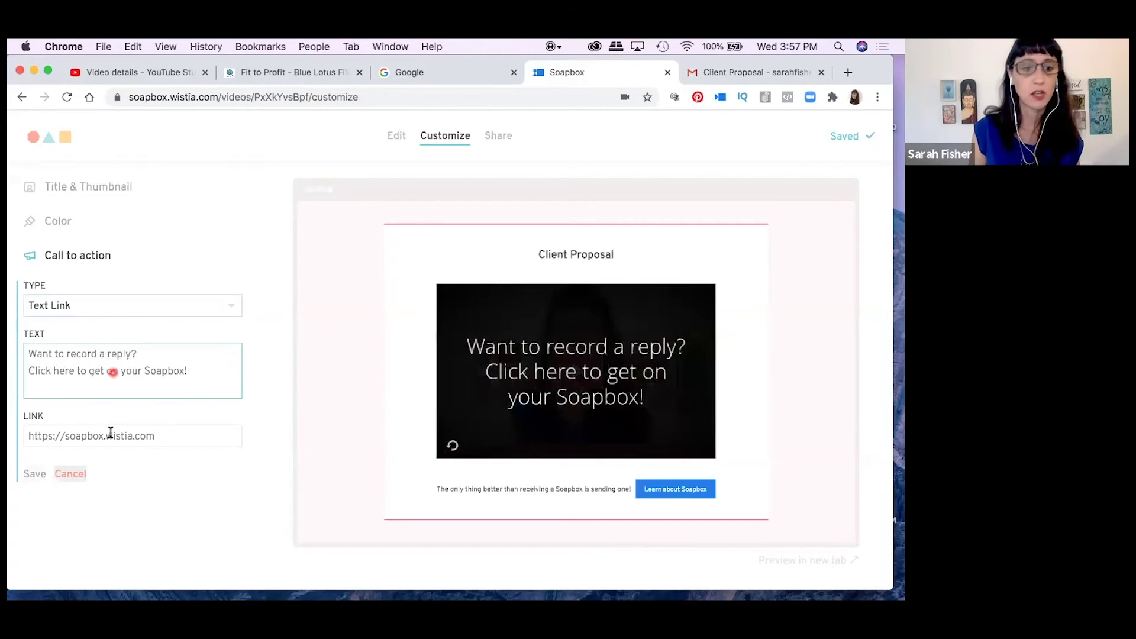
{"action": "left_click", "coordinate": [109, 435]}
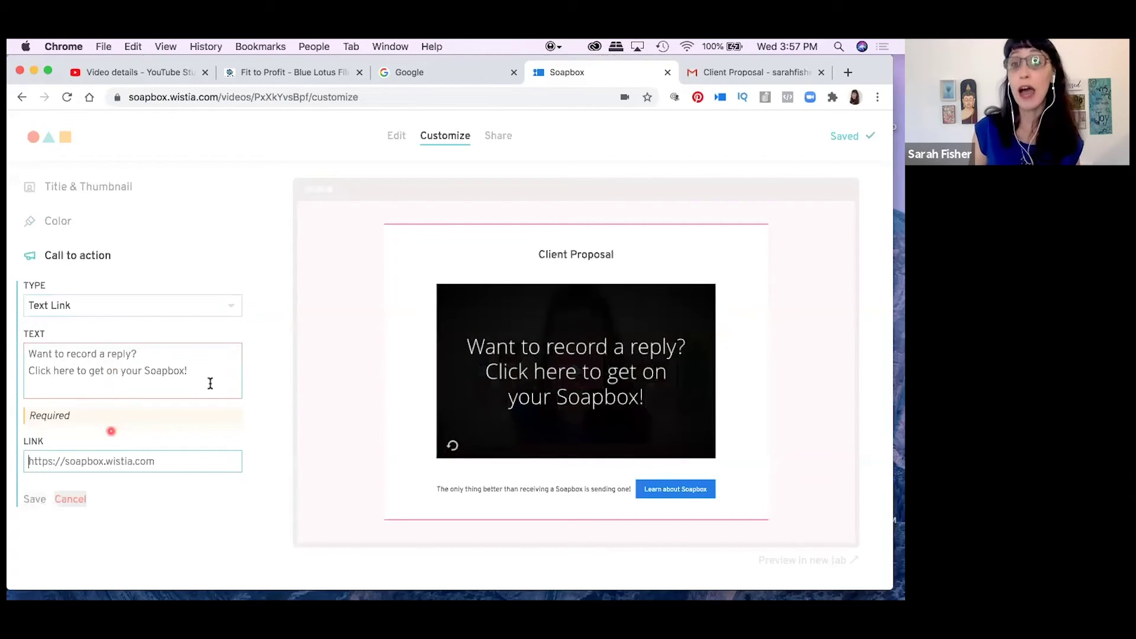
{"action": "left_click", "coordinate": [157, 369]}
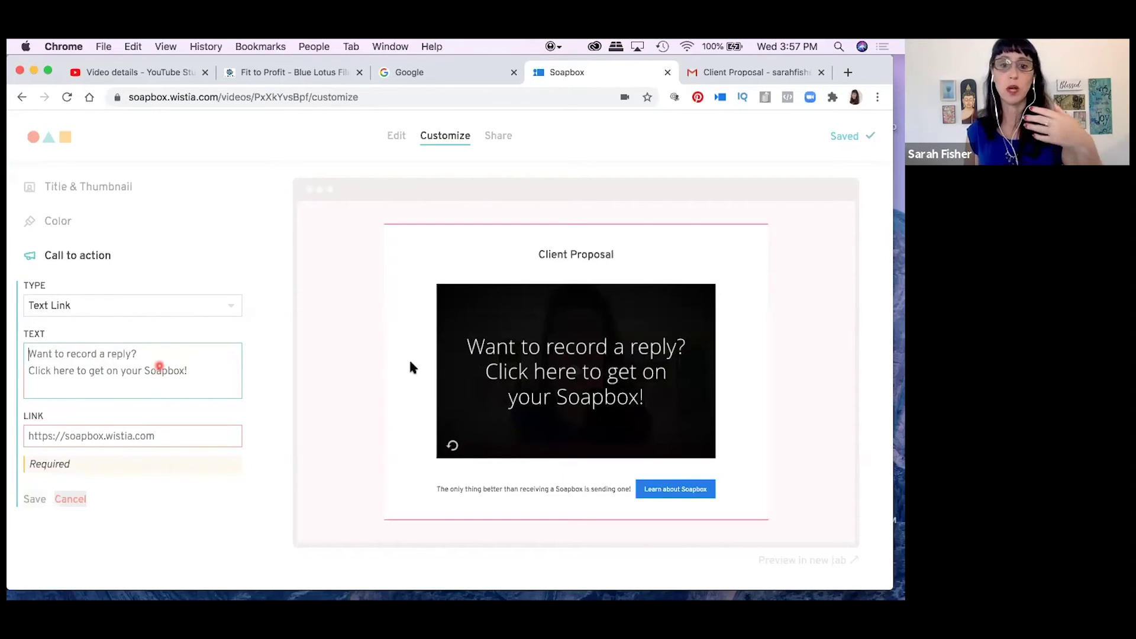
{"action": "left_click", "coordinate": [102, 437]}
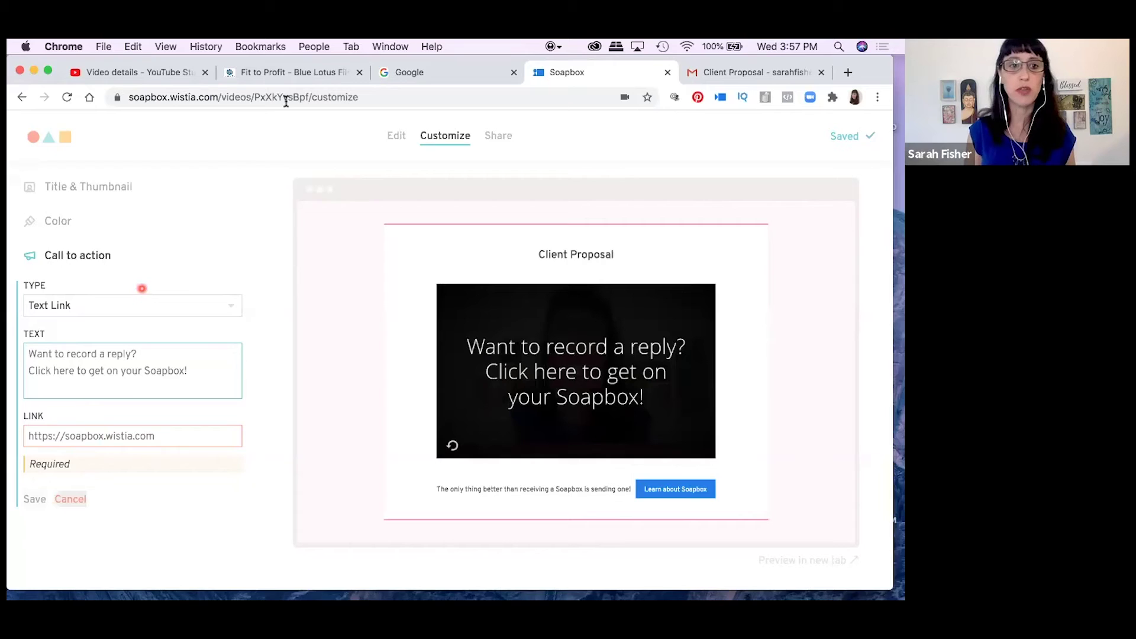
Go back to the Soapbox video library and view the activity feed and the performance statistics
{"action": "left_click", "coordinate": [38, 144]}
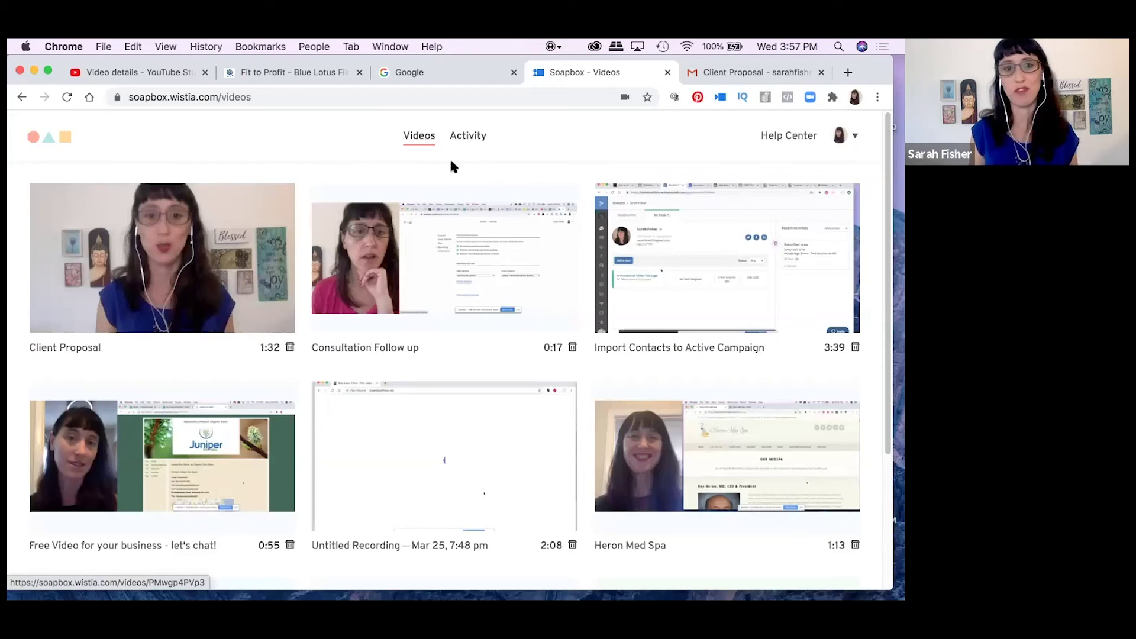
{"action": "left_click", "coordinate": [462, 141]}
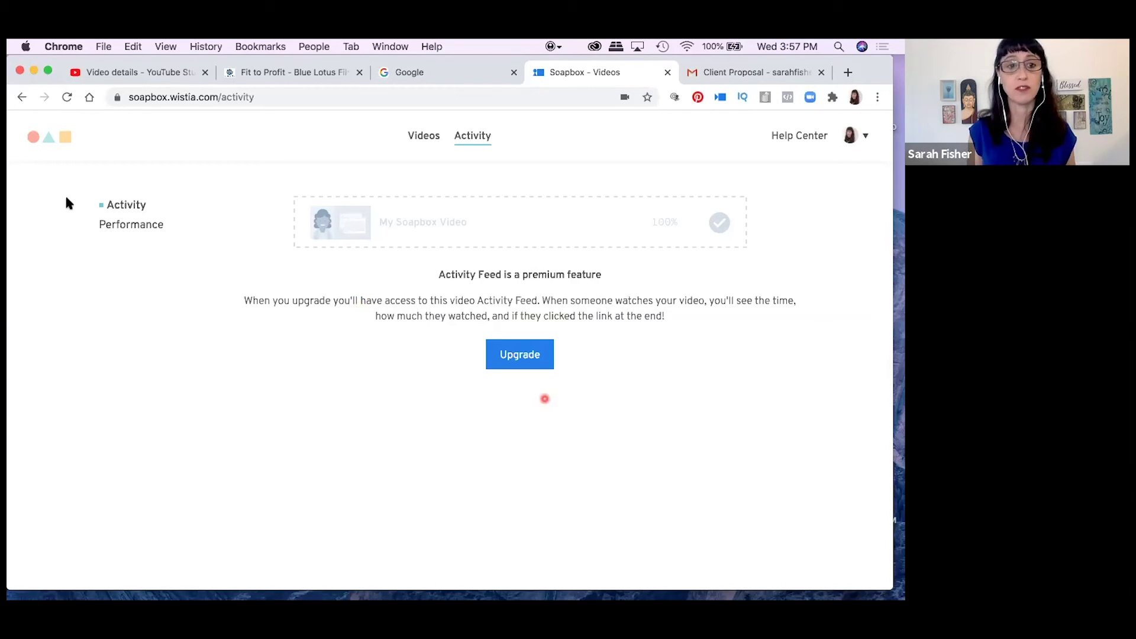
{"action": "left_click", "coordinate": [113, 225]}
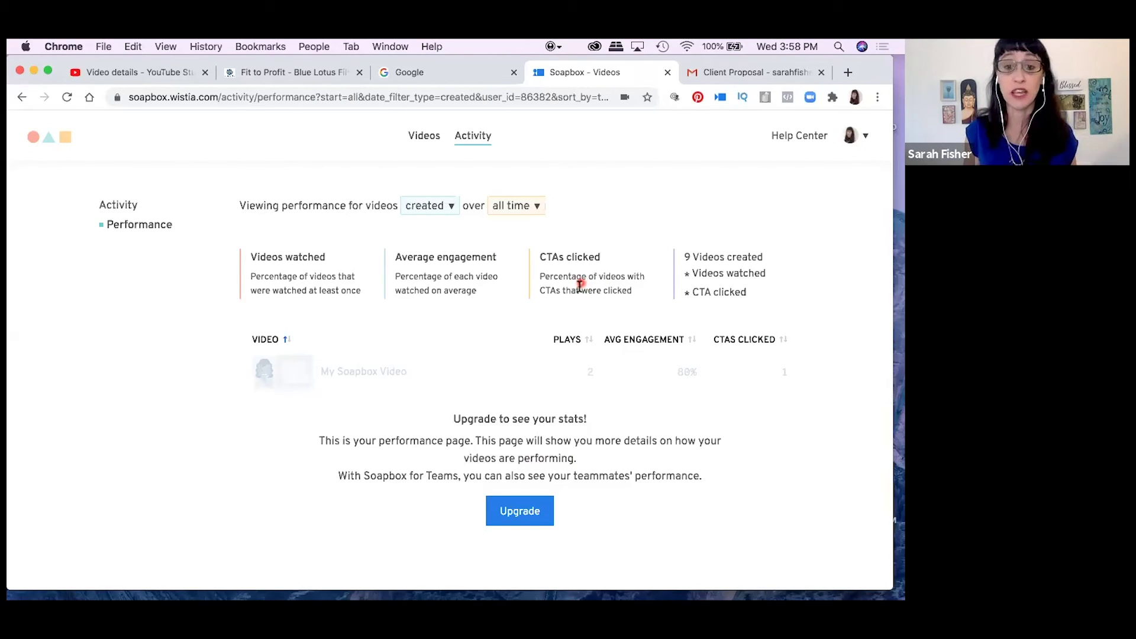
Open the upgrade options and compare the features of the Free, Solo and Teams plans
{"action": "left_click", "coordinate": [502, 512]}
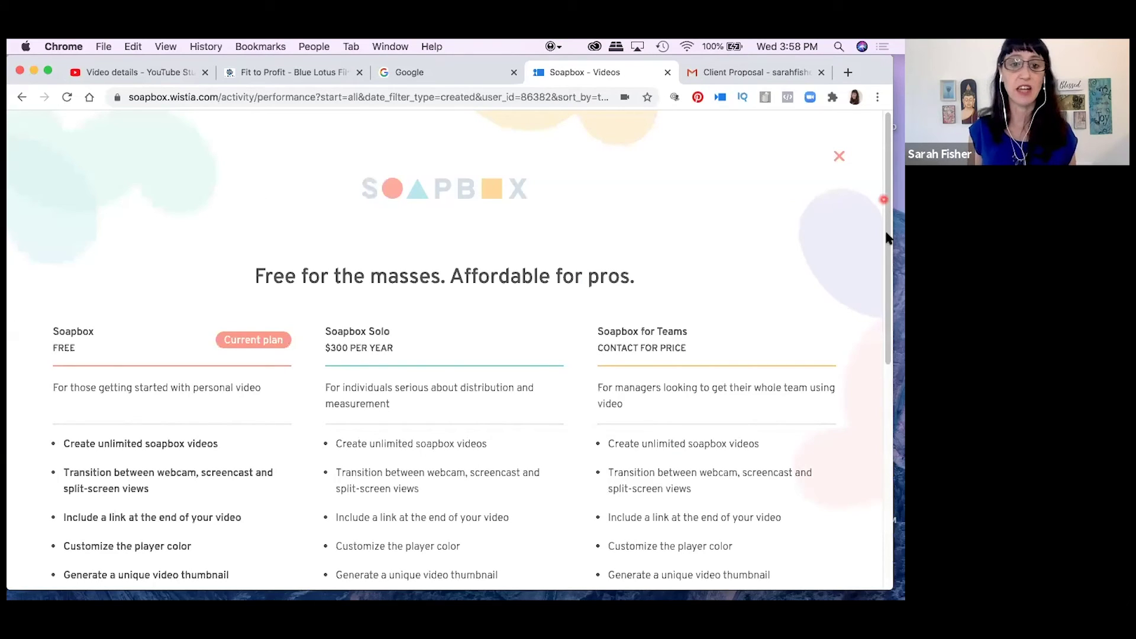
{"action": "scroll", "coordinate": [611, 253], "scroll_direction": "down", "scroll_amount": 3}
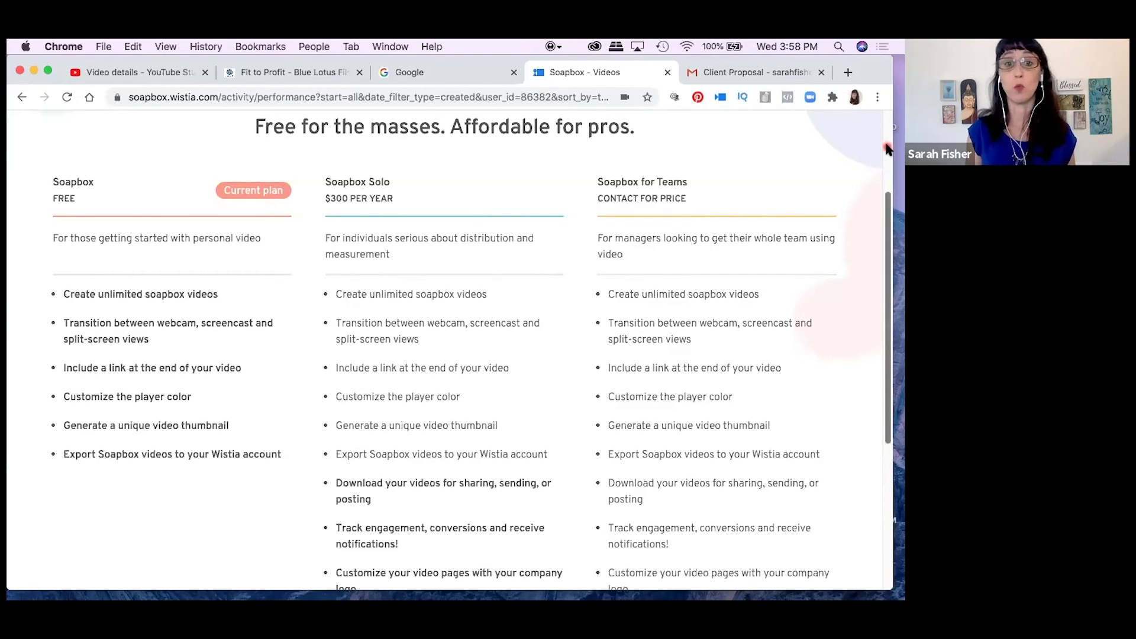
{"action": "scroll", "coordinate": [875, 150], "scroll_direction": "up", "scroll_amount": 3}
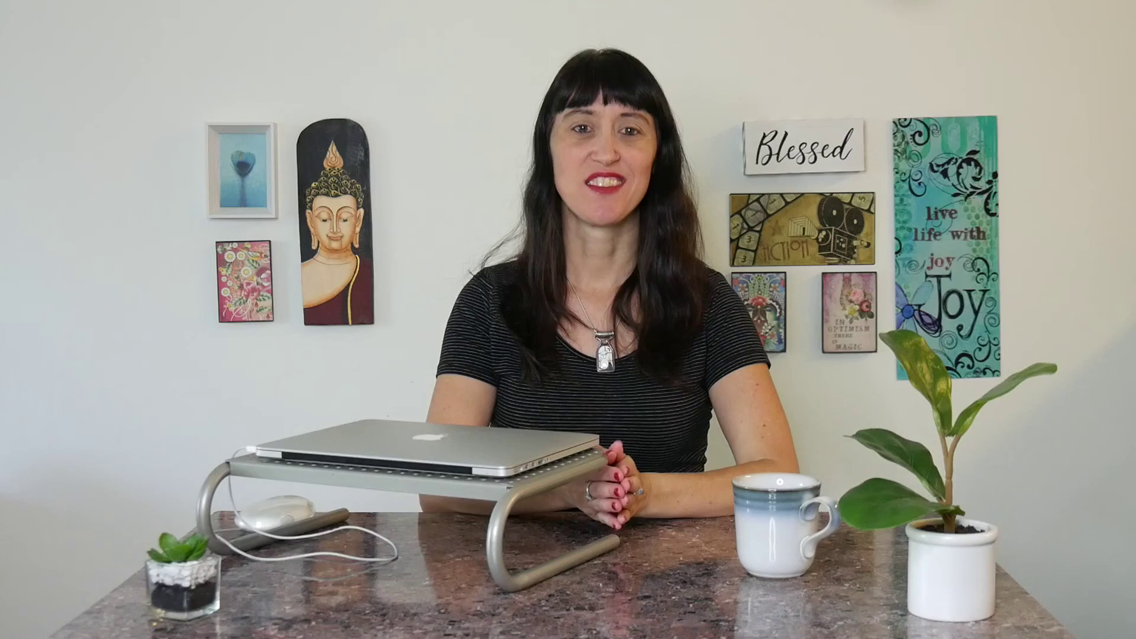